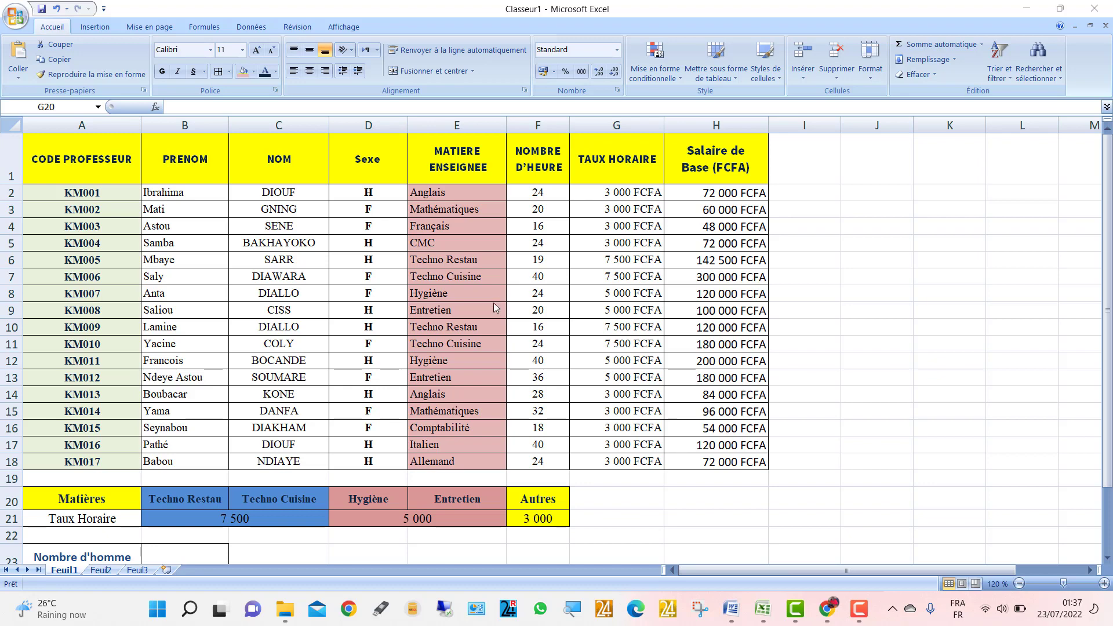
Step: Examine the hourly rate formula in G7 and the empty summary cells for head counts and total salaries by sex
left_click(583, 270)
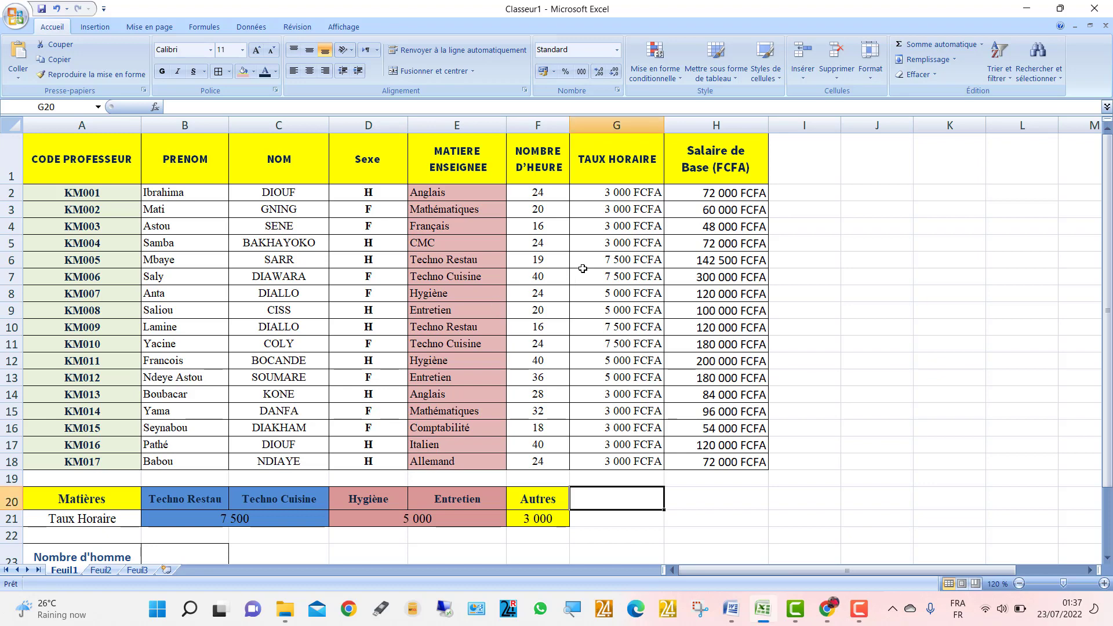
left_click(616, 279)
scroll(616, 280, "down", 1)
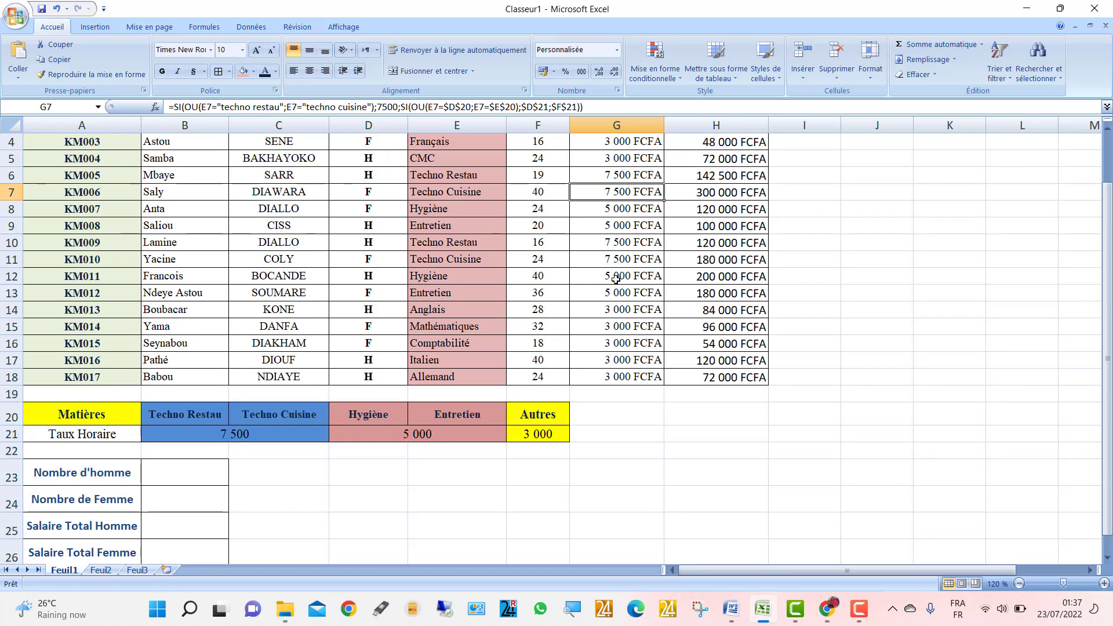
scroll(615, 280, "down", 2)
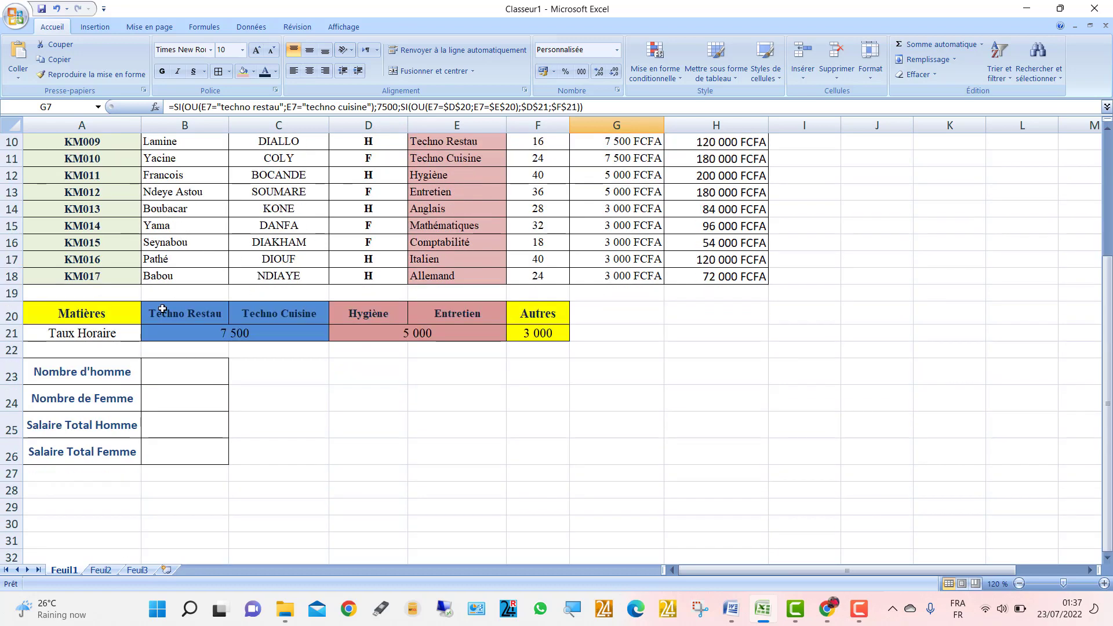
left_click(168, 370)
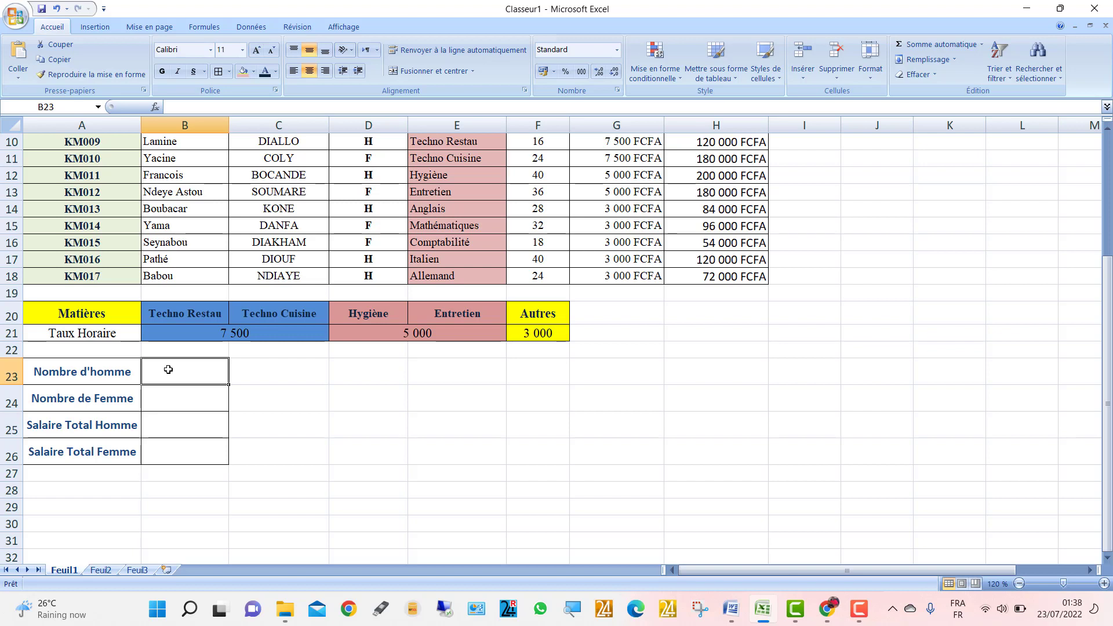
left_click(156, 86)
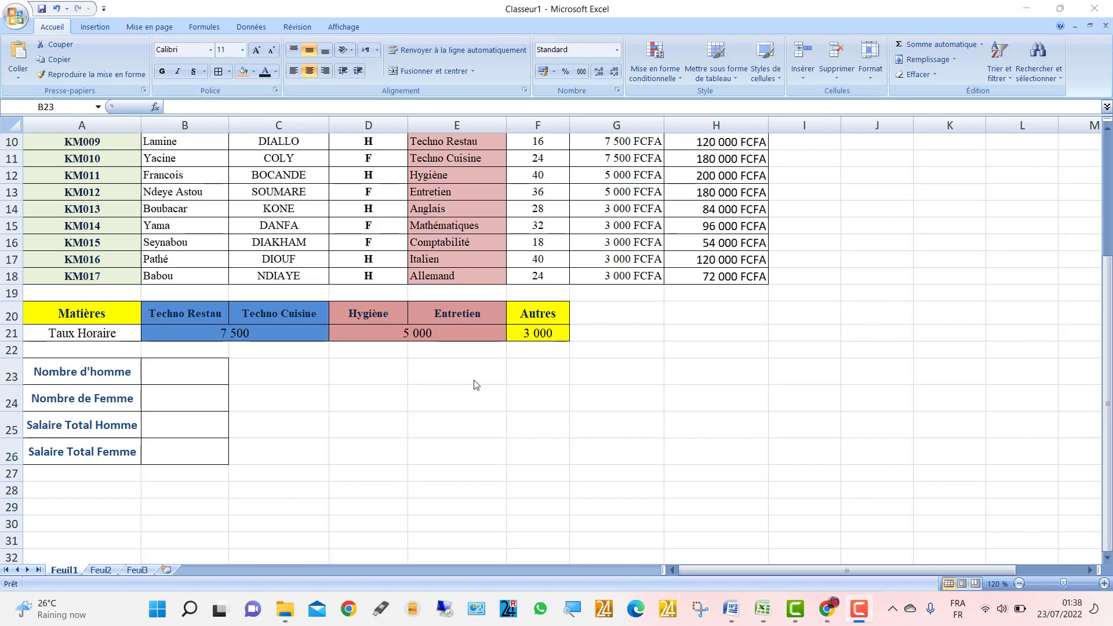
left_click(168, 373)
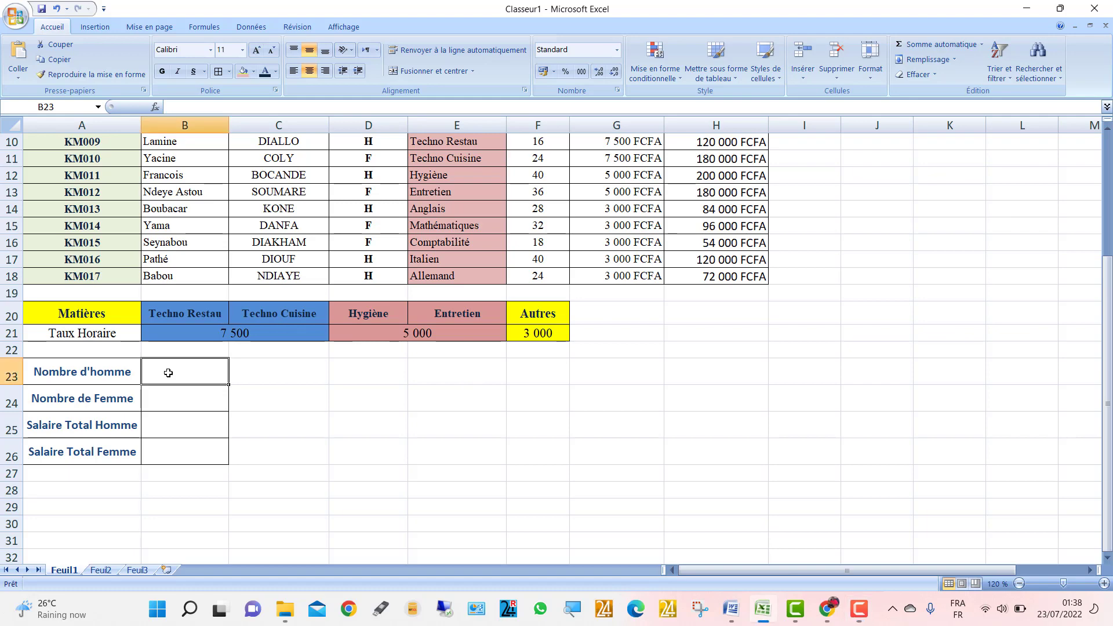
Step: Apply a three-colour scale conditional format to the Sexe values in D2:D18
scroll(325, 335, "up", 3)
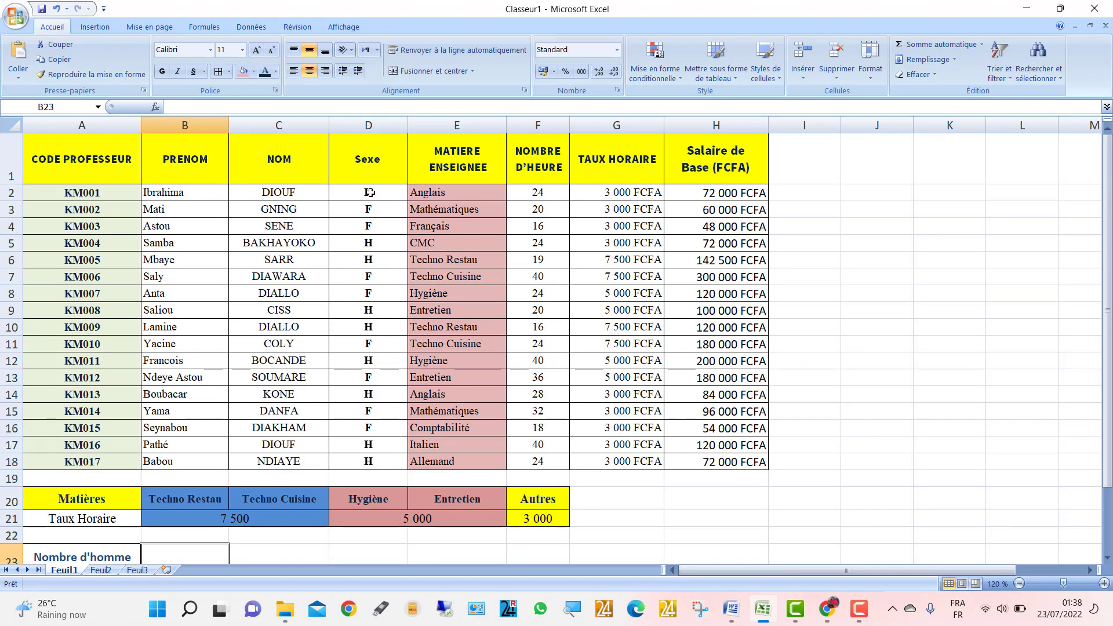
left_click_drag(371, 193, 369, 461)
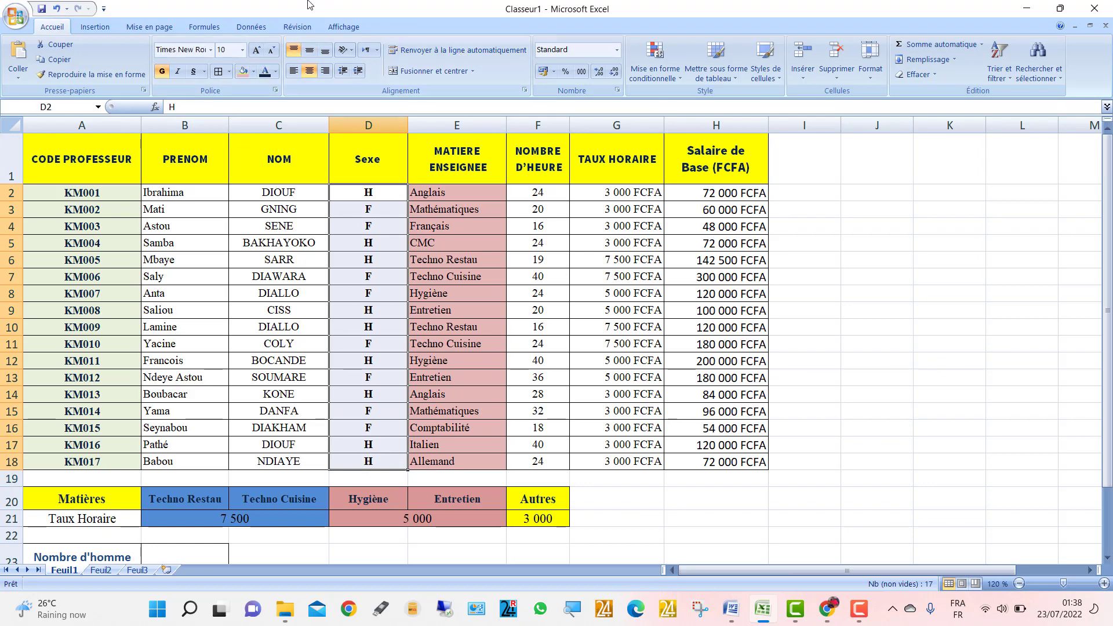
left_click(655, 64)
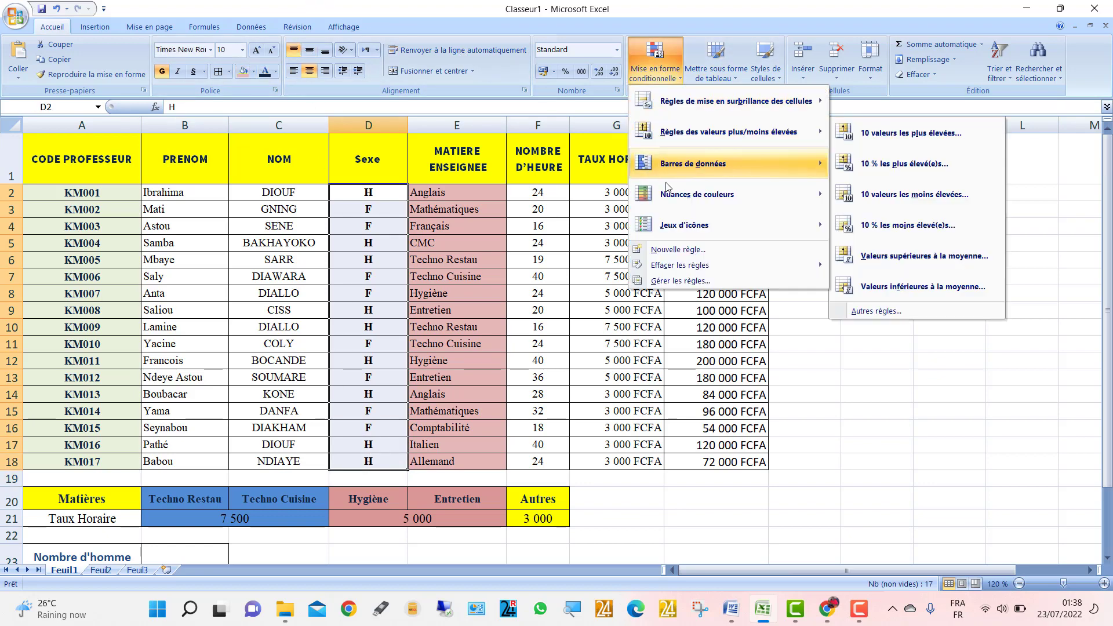
mouse_move(667, 194)
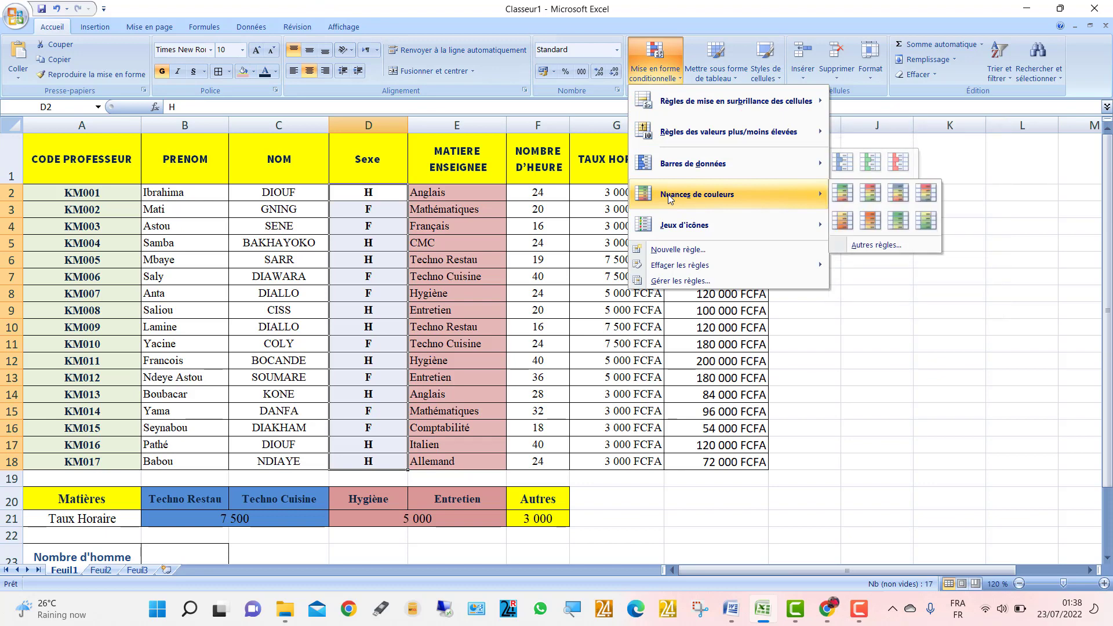
left_click(873, 196)
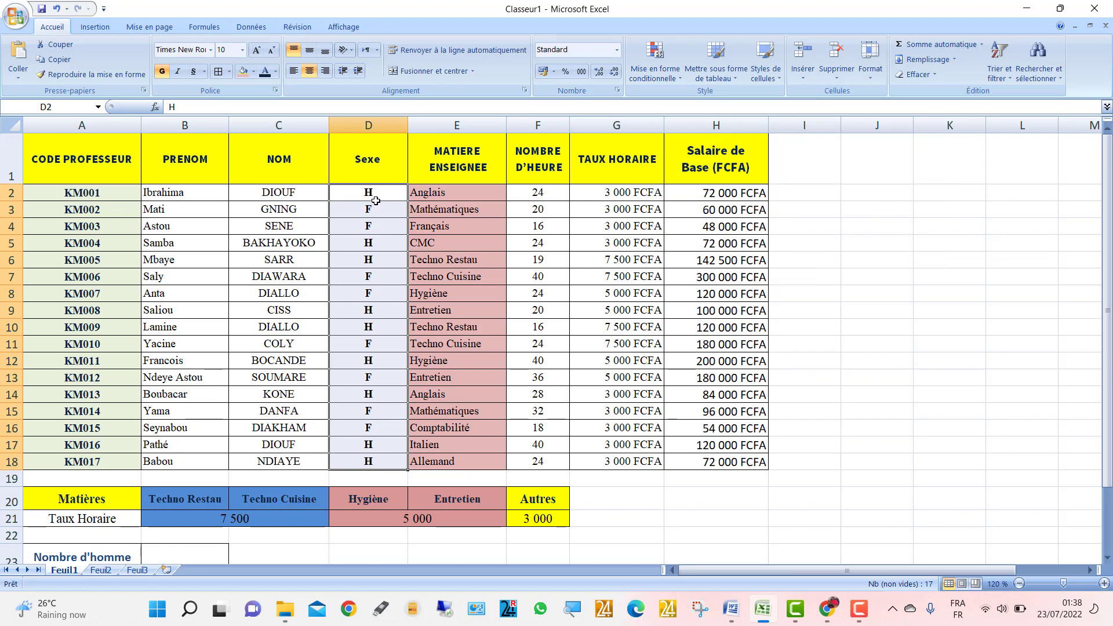
Step: Count the men in B23, beside Nombre d'homme, with the formula =NB.SI(D2:D18;"H")
scroll(250, 504, "down", 3)
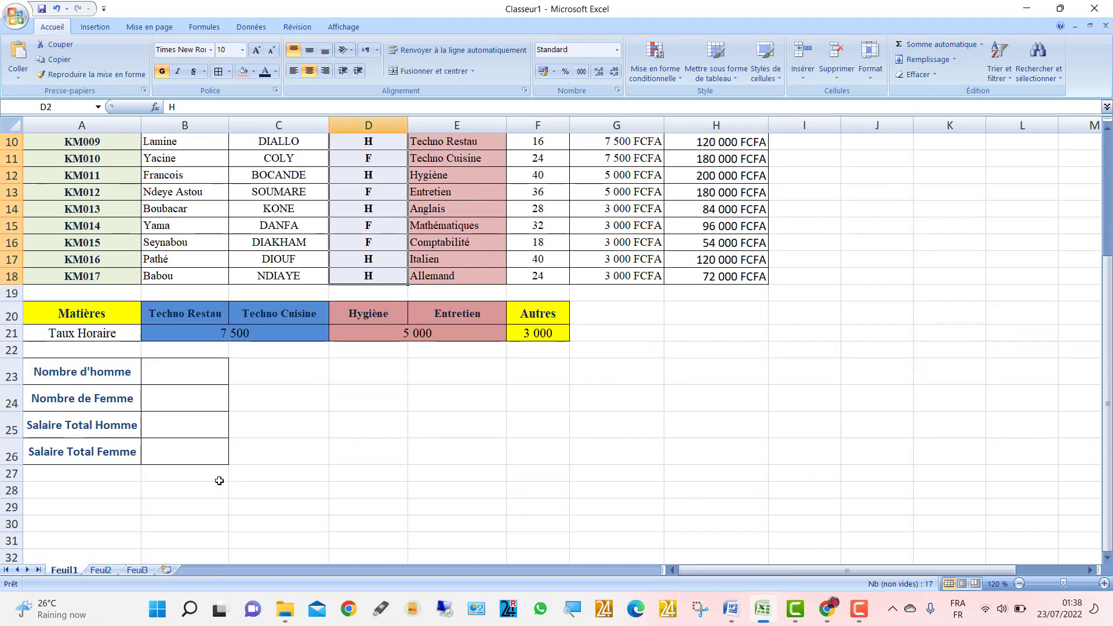
left_click(178, 390)
left_click(174, 375)
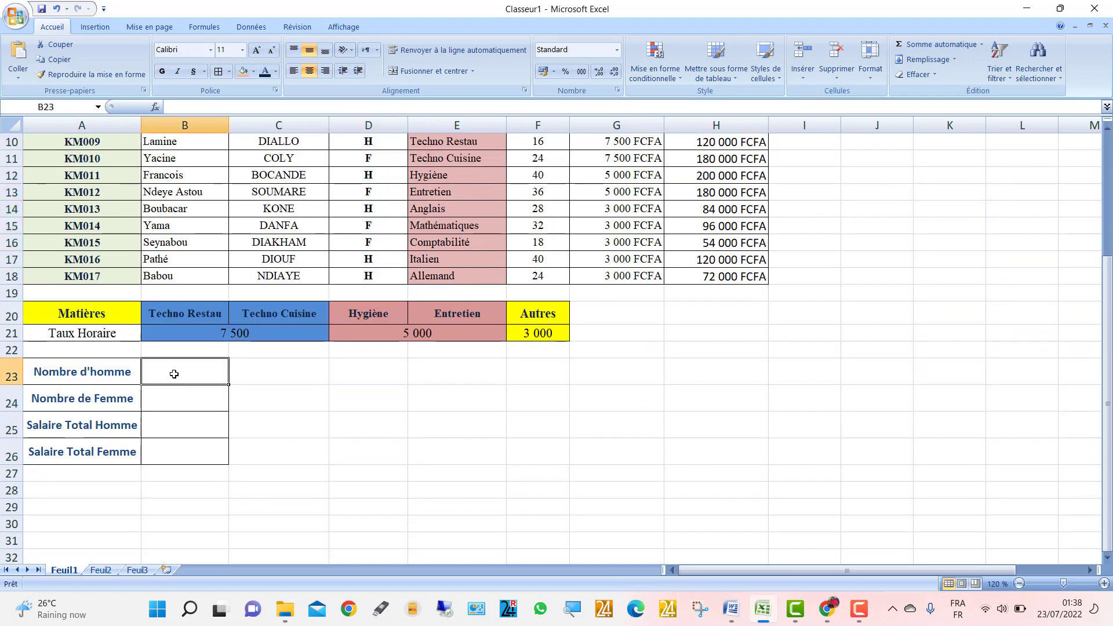
type("=")
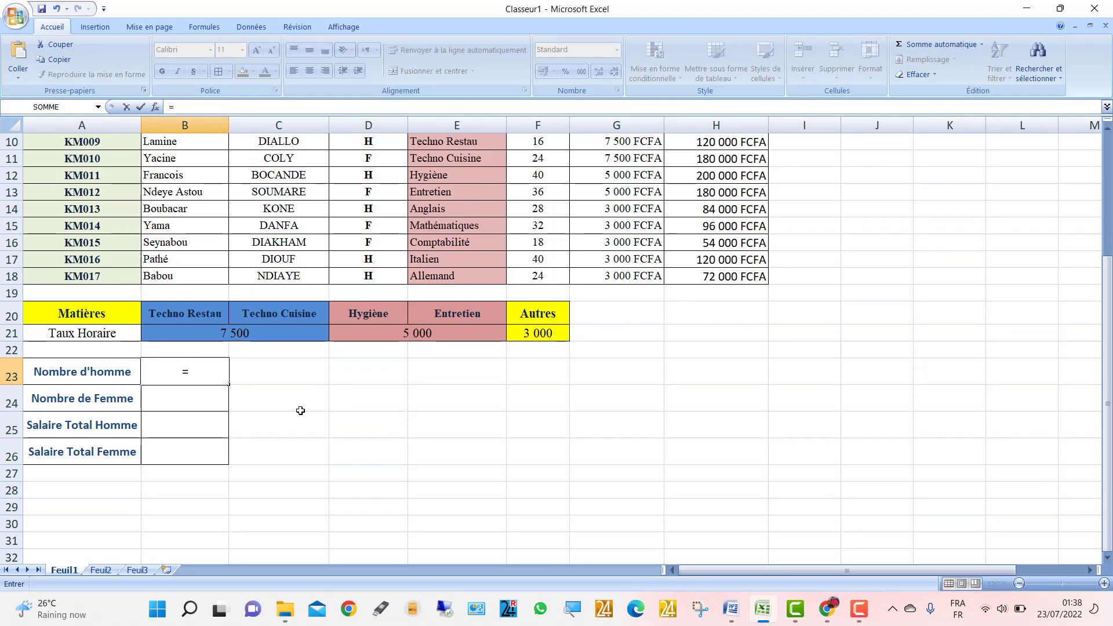
type("nb")
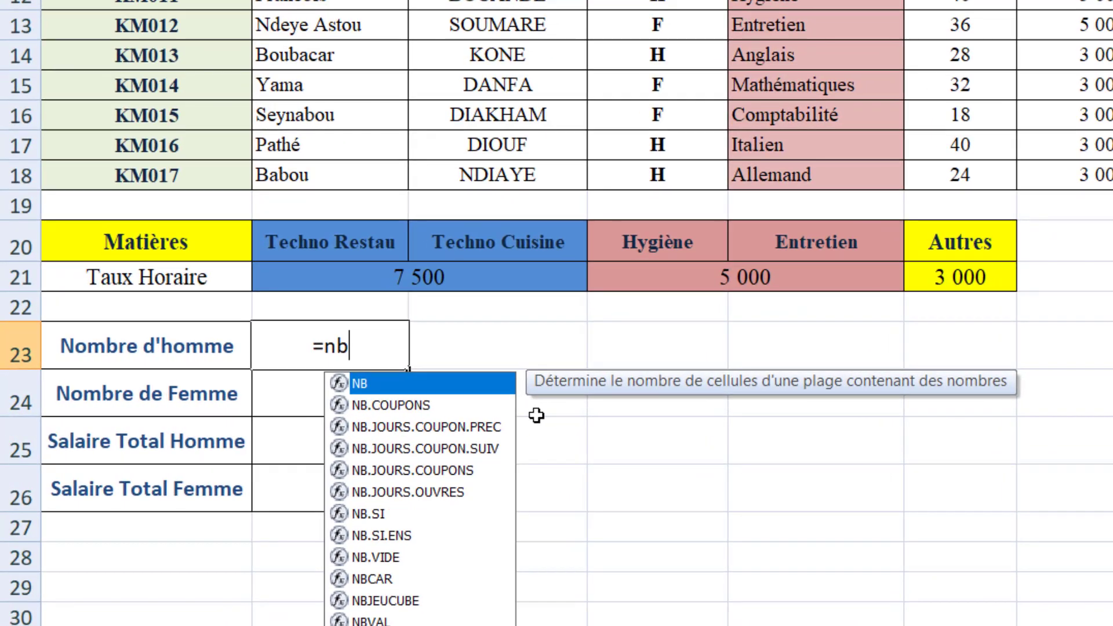
double_click(361, 515)
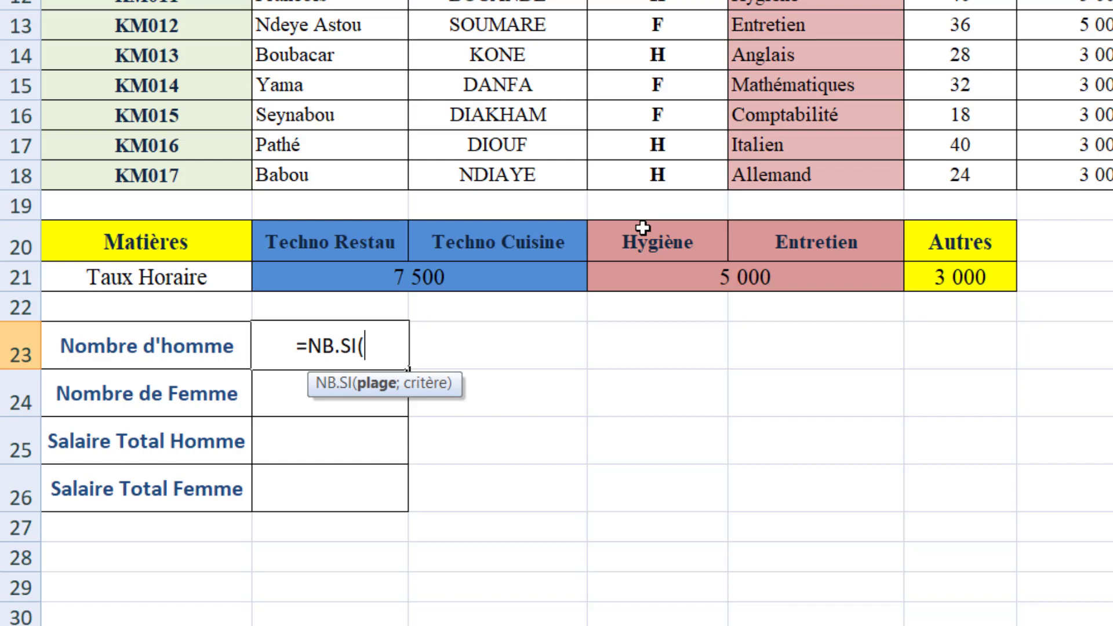
scroll(902, 89, "up", 4)
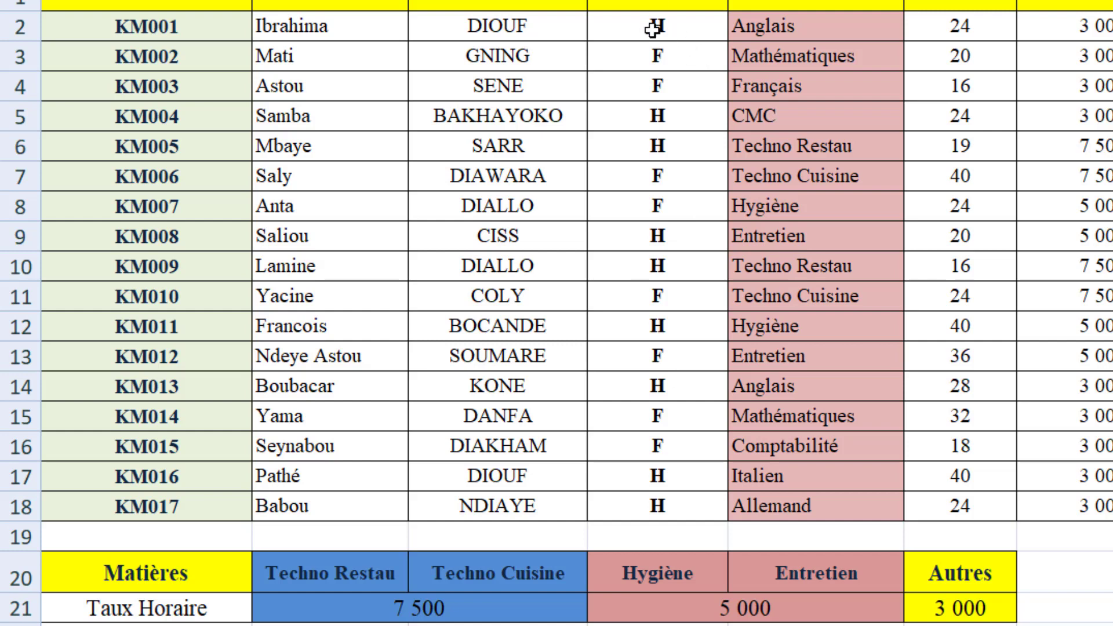
left_click_drag(646, 20, 658, 505)
scroll(513, 424, "down", 2)
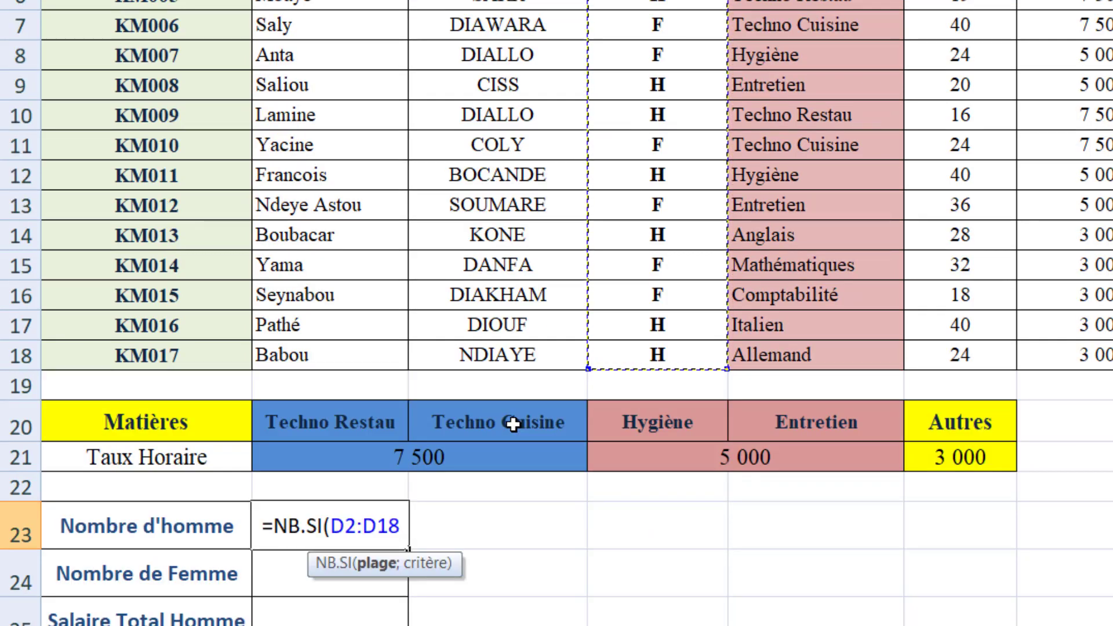
type(";")
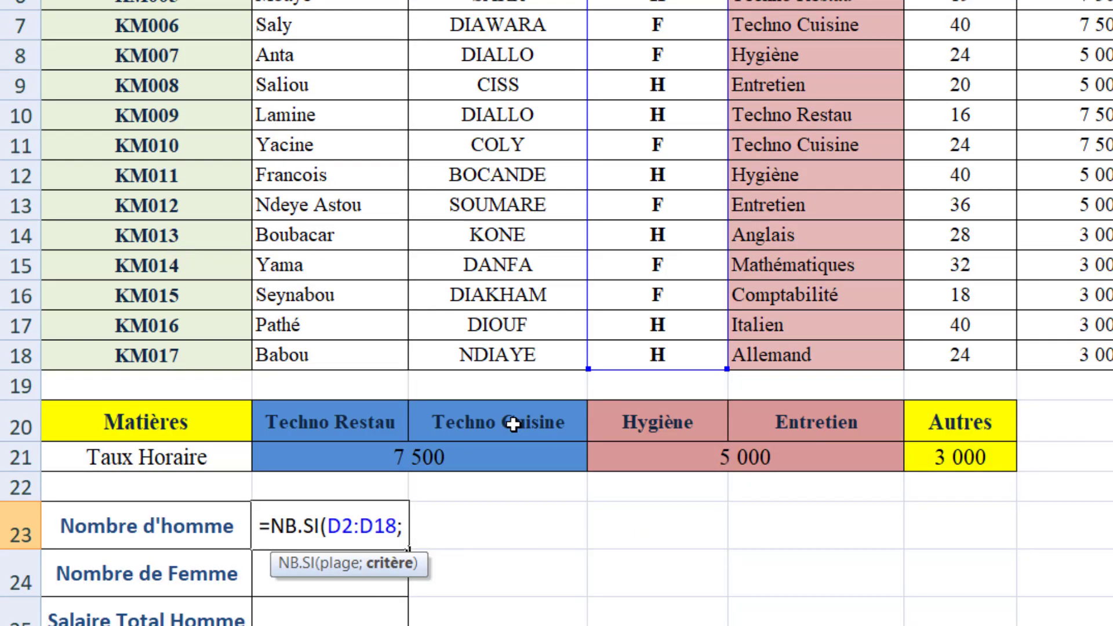
type("\"")
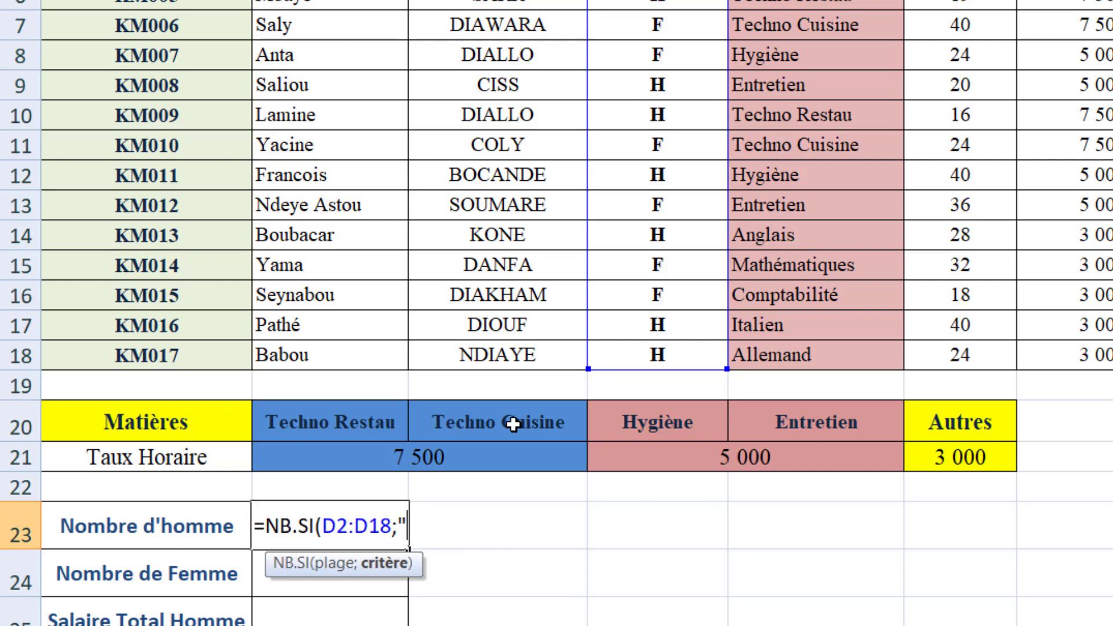
type("H\")")
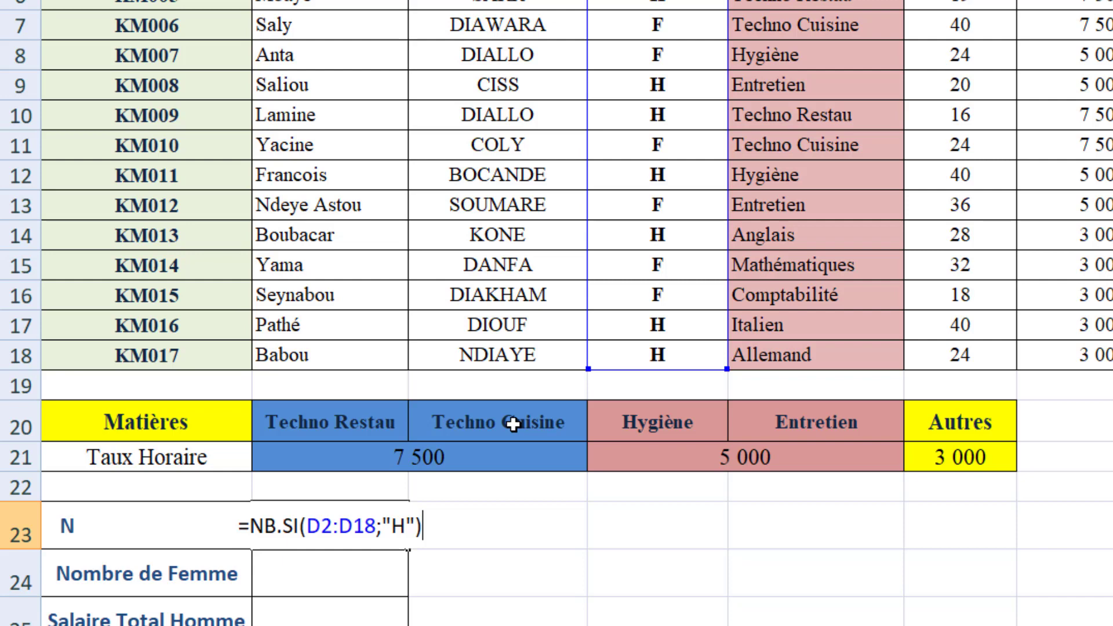
key("Return")
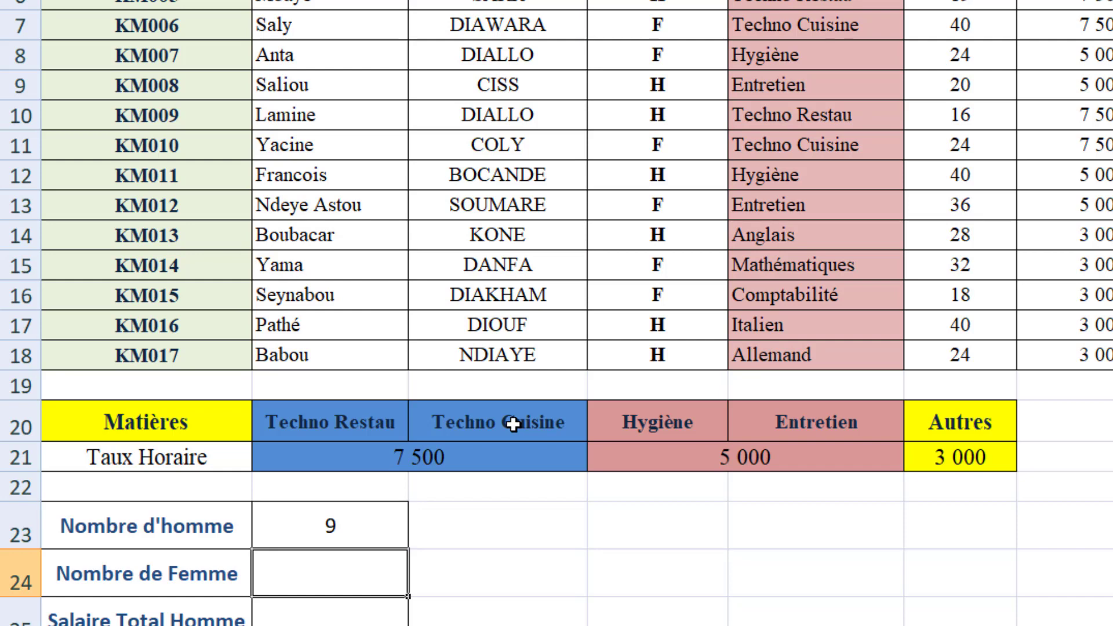
Step: Count the women in B24, beside Nombre de Femme, with the formula =NB.SI(D2:D18;"F")
type("=n")
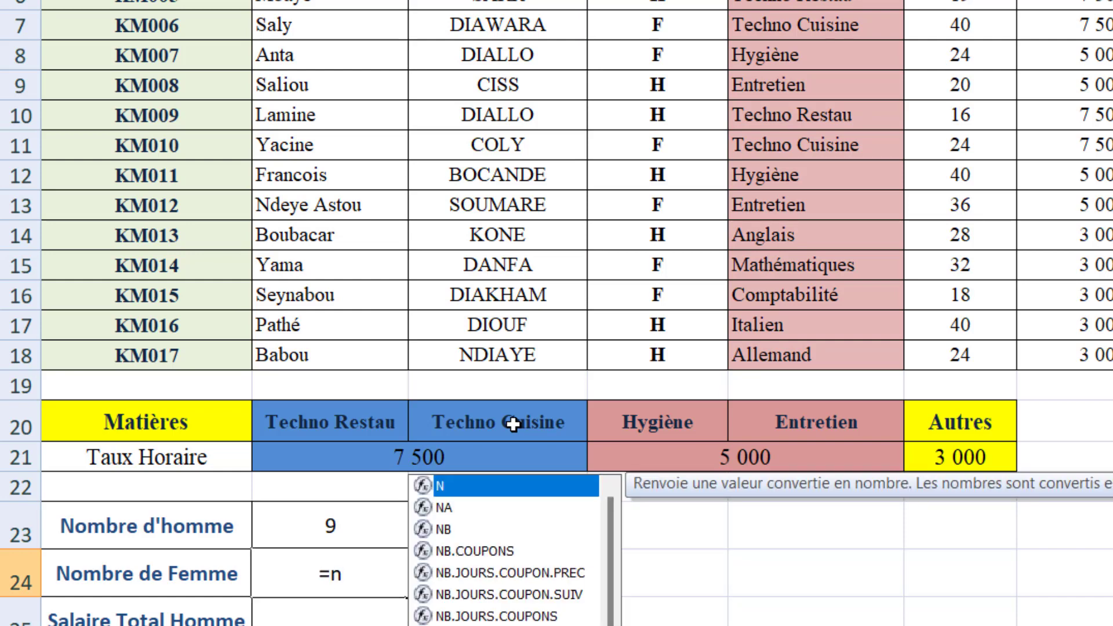
type("d")
key("BackSpace")
type("b")
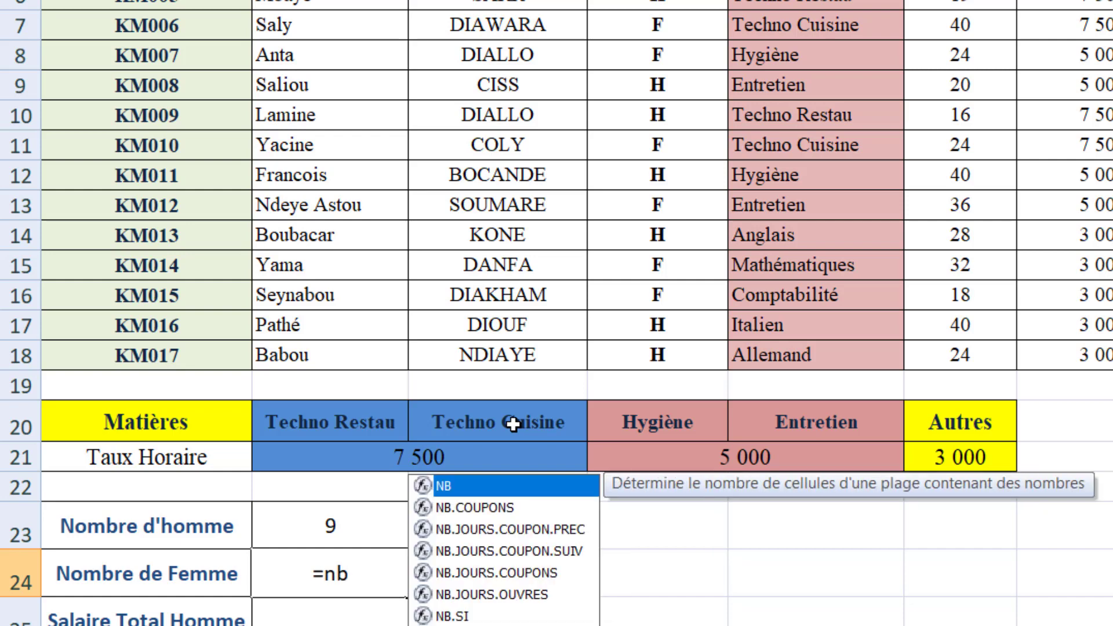
double_click(467, 616)
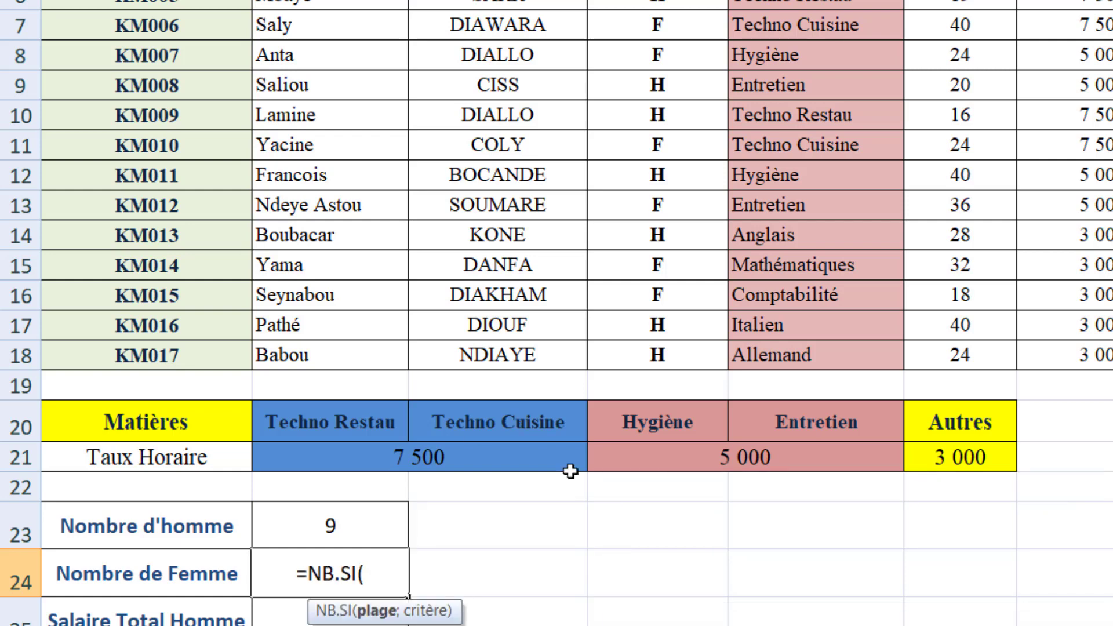
left_click_drag(653, 355, 647, 23)
type(";")
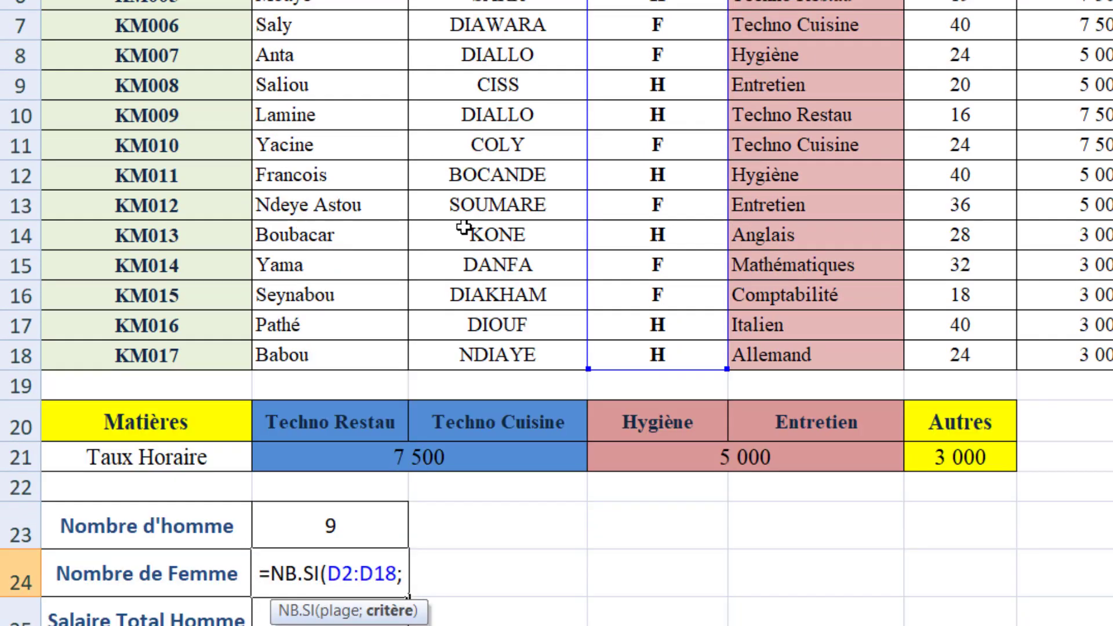
type("\"F")
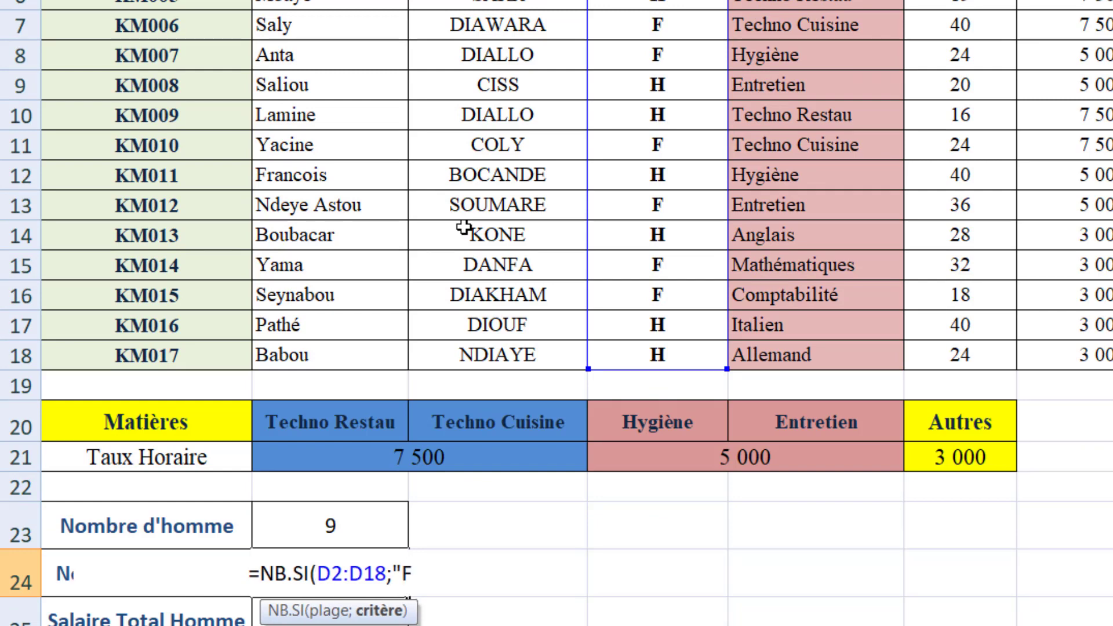
type("\"")
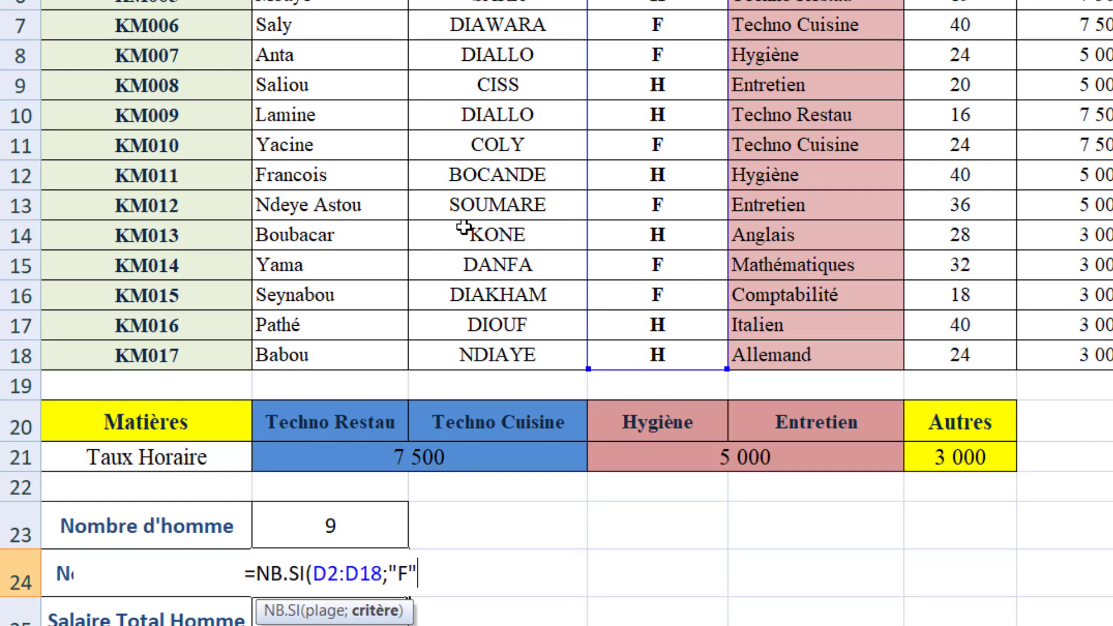
key("Return")
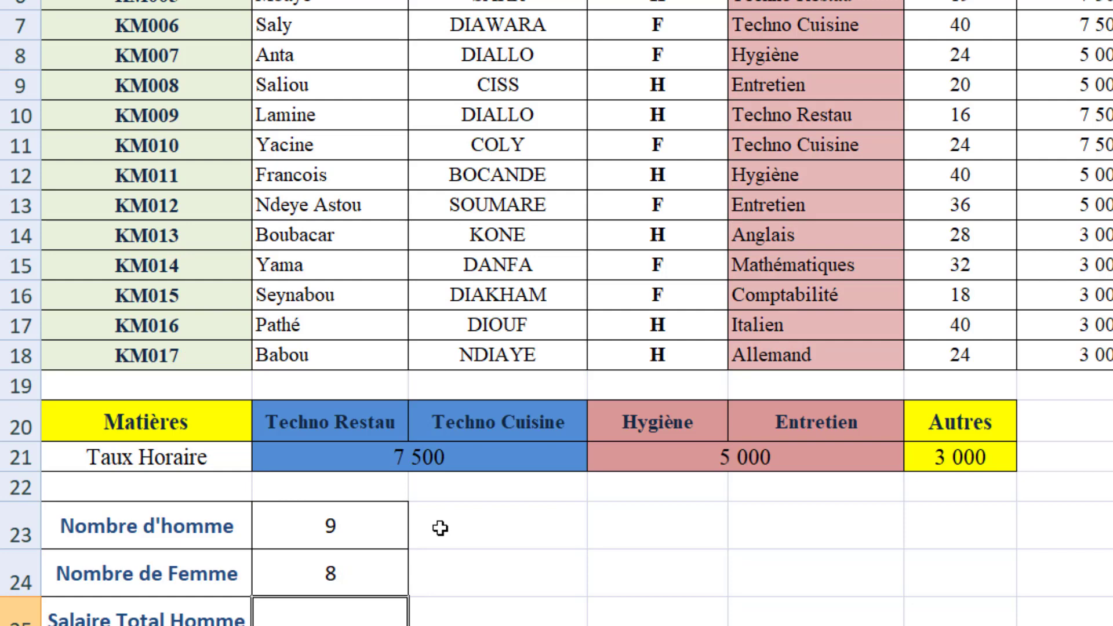
Step: Enter the label "Emp Salaire >100000" in C23, widen column C to fit it, and select D23
left_click(484, 526)
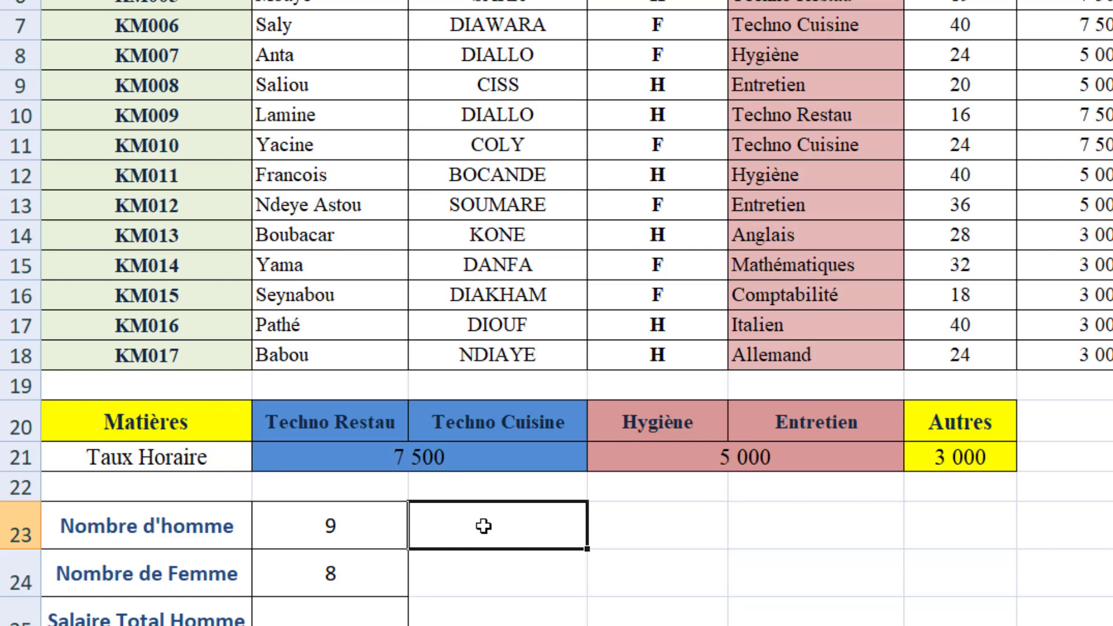
type("Emp ")
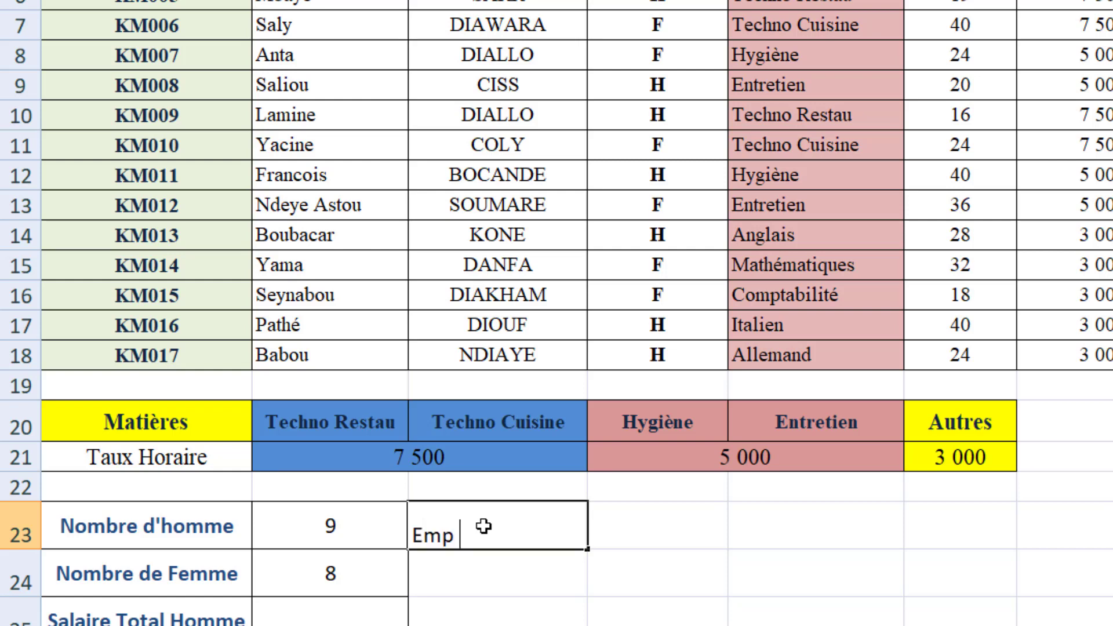
type("Salaire ")
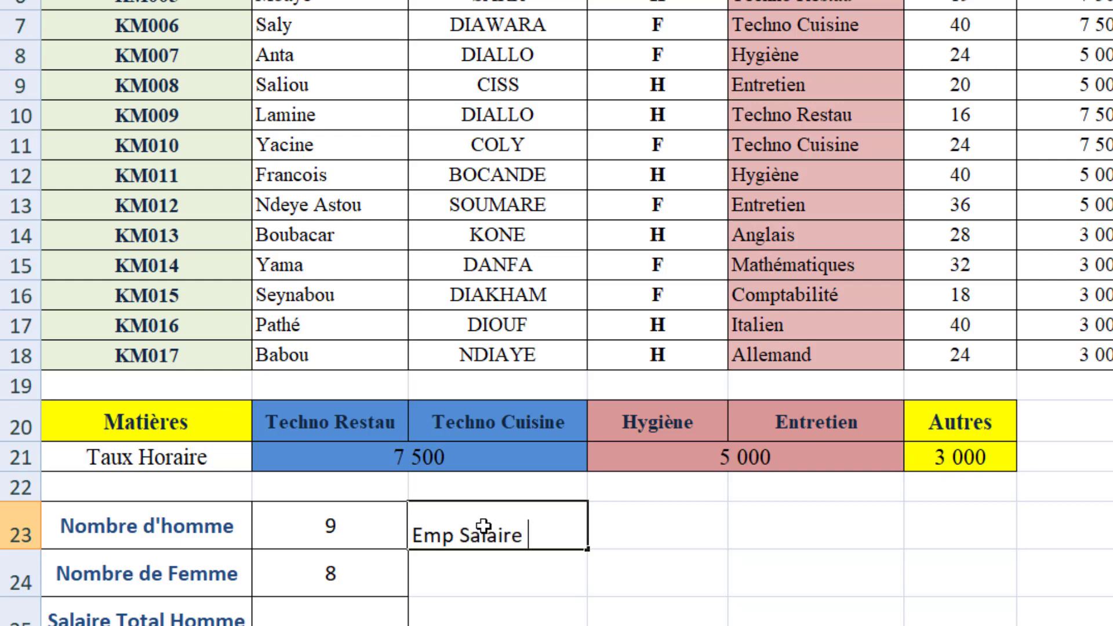
type(">100000")
left_click(874, 576)
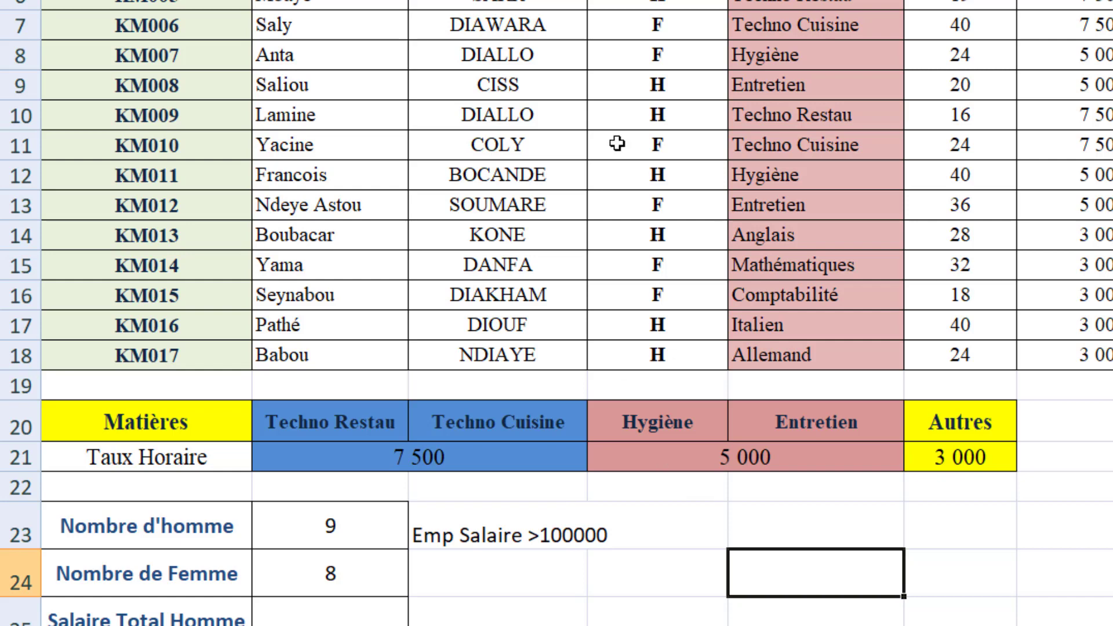
left_click_drag(587, 0, 615, 0)
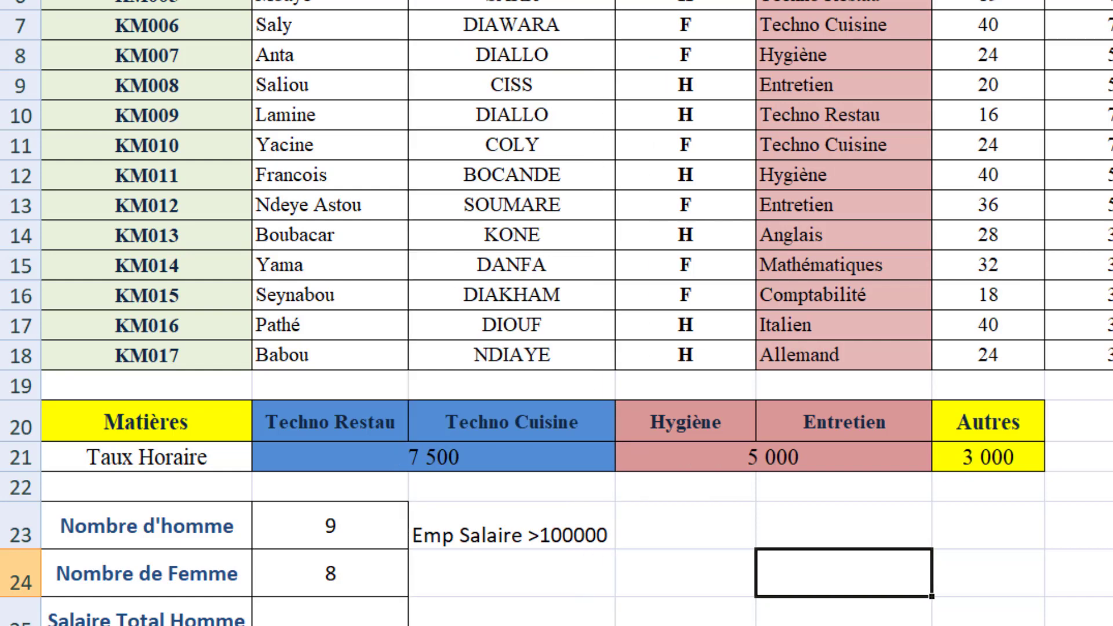
left_click(647, 545)
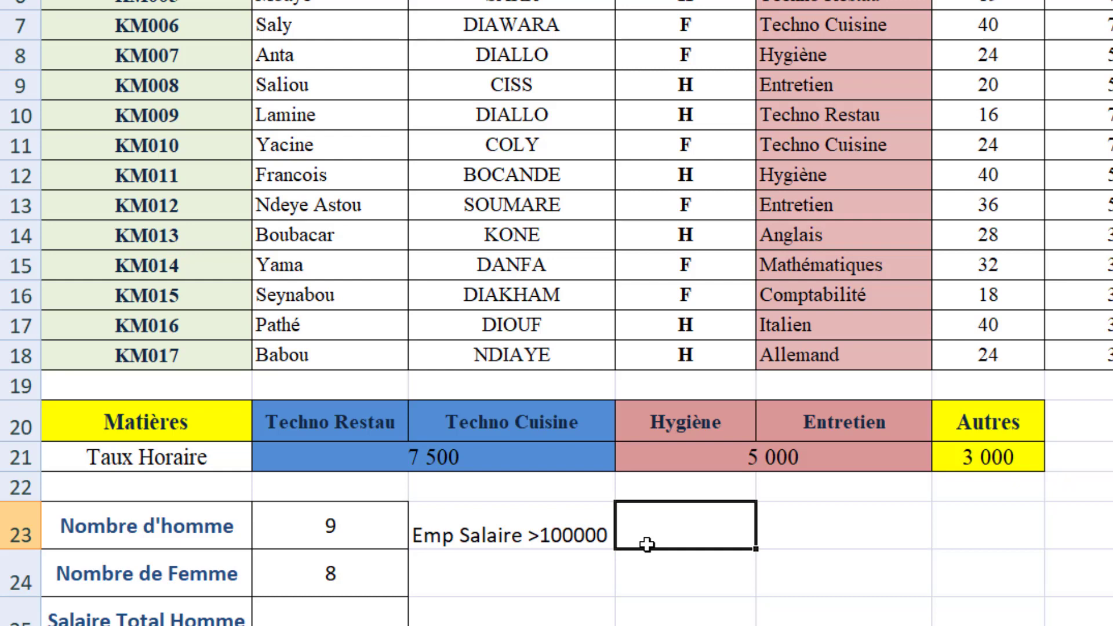
Step: Count the salaries above 100000 in D23, beside Emp Salaire >100000, with the formula =NB.SI(H2:H18;">100000")
type("=n")
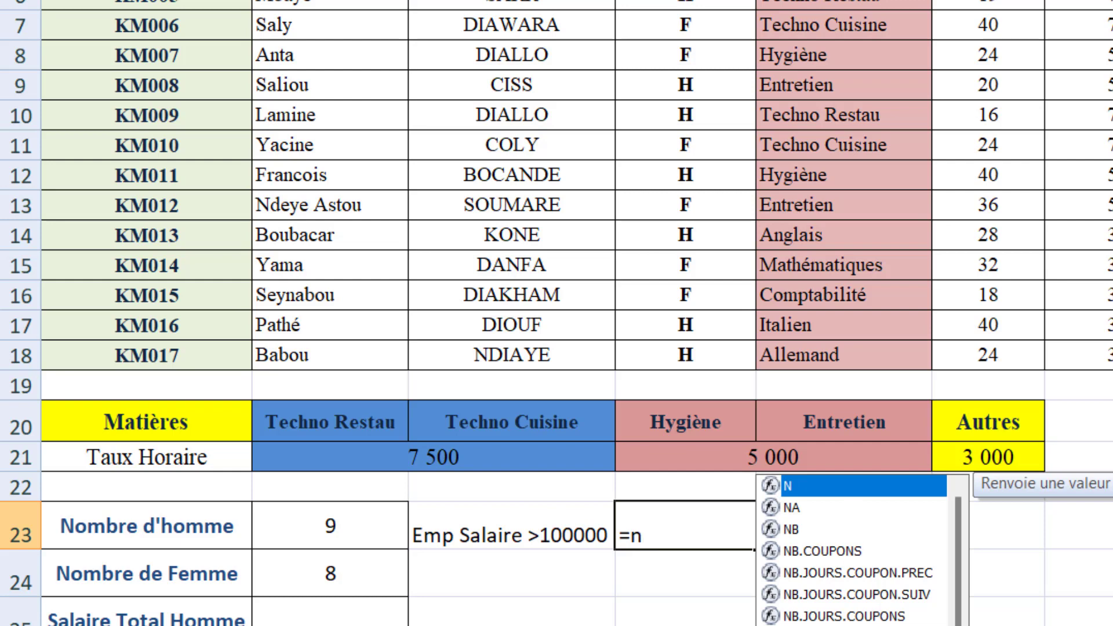
type("b.si")
key("Tab")
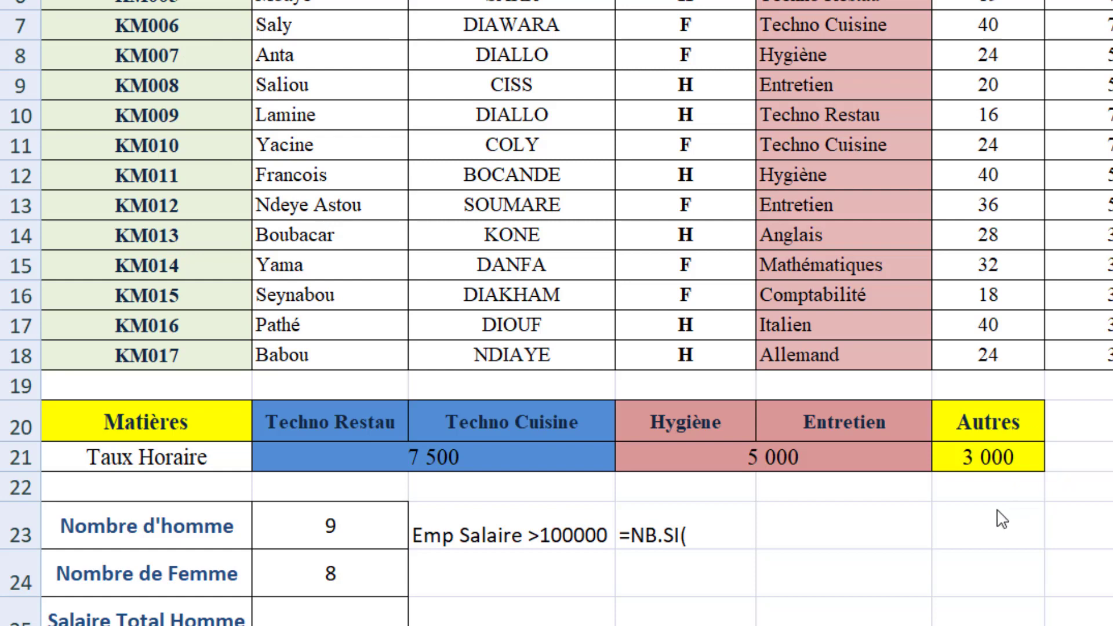
scroll(974, 526, "up", 2)
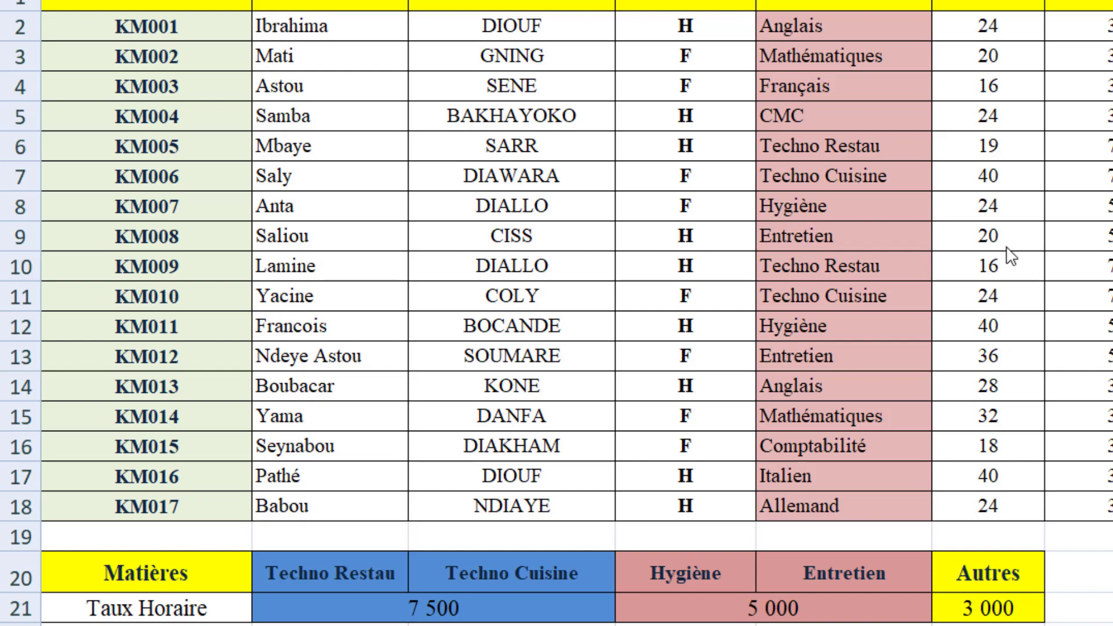
scroll(1012, 255, "down", 2)
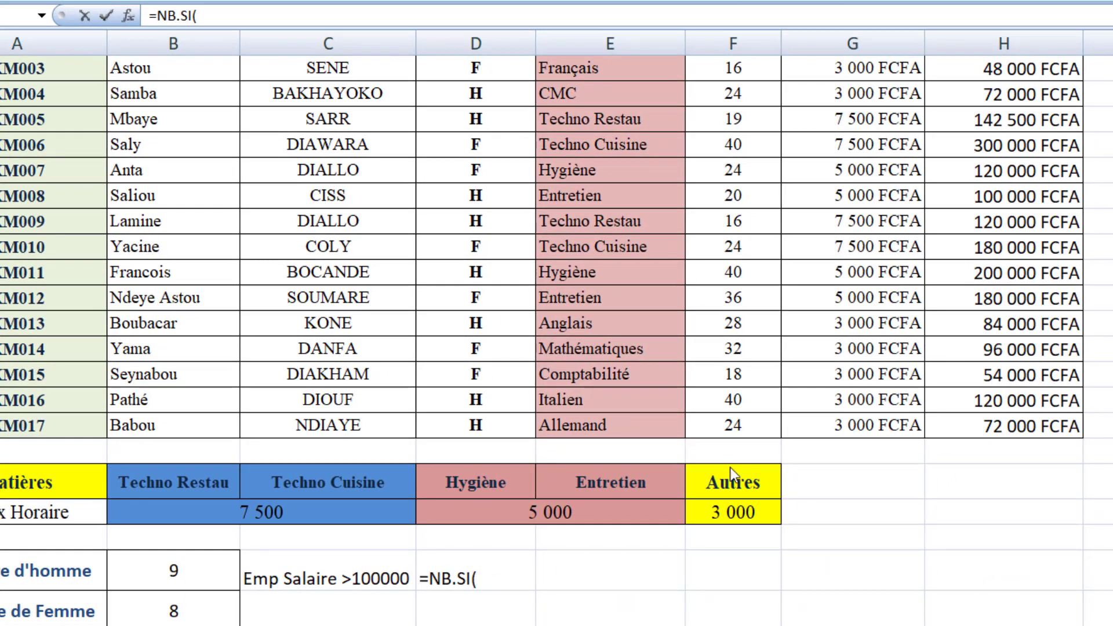
left_click_drag(1006, 430, 1009, 152)
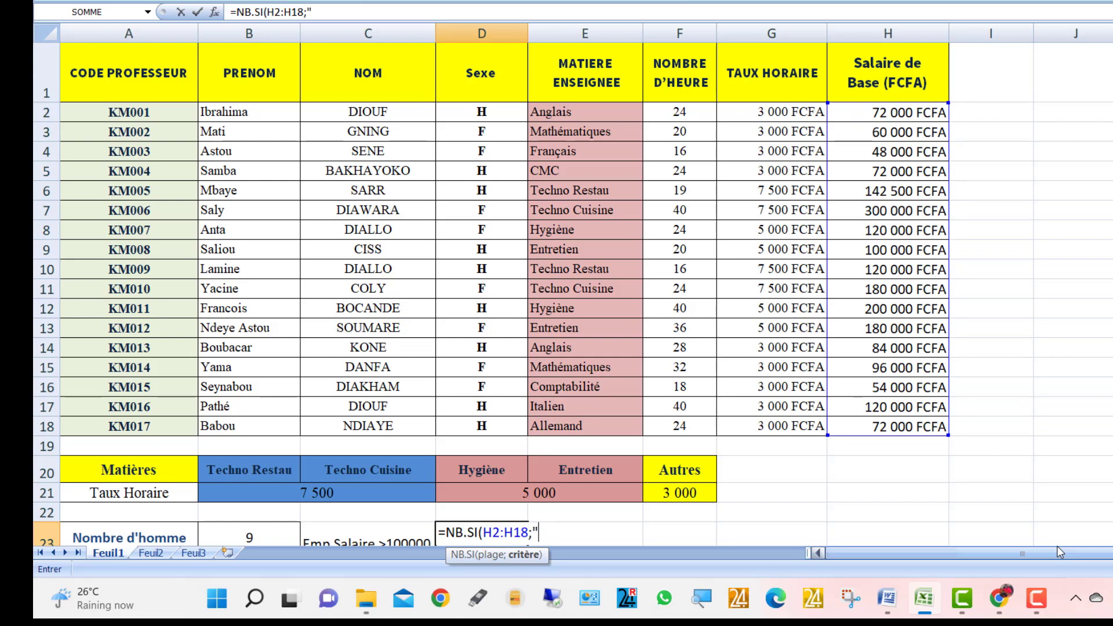
type(">100000")
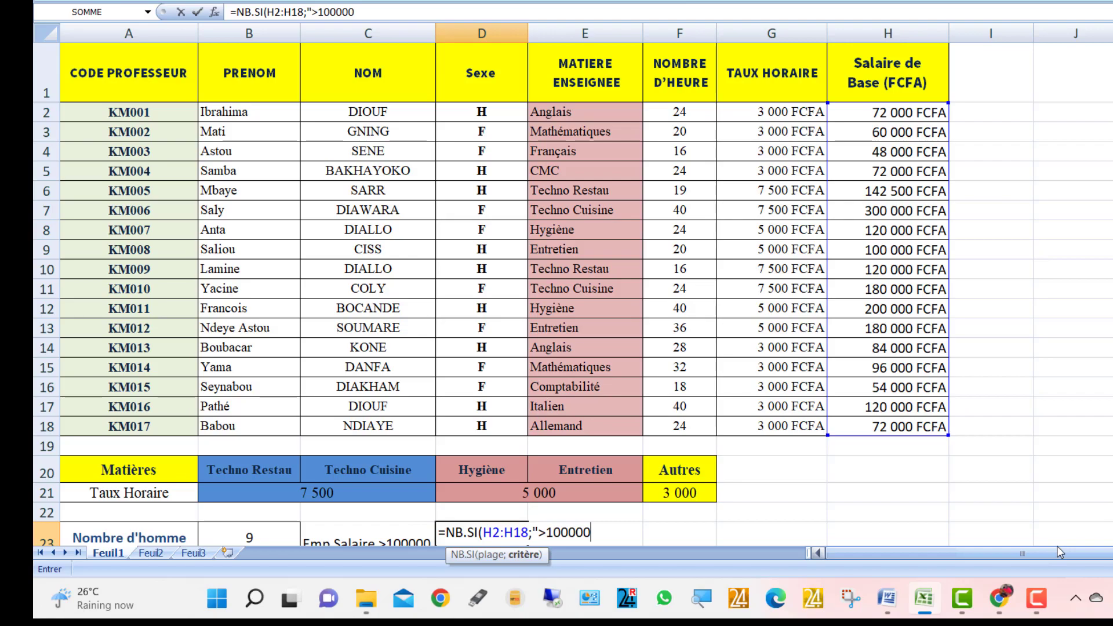
type("\"")
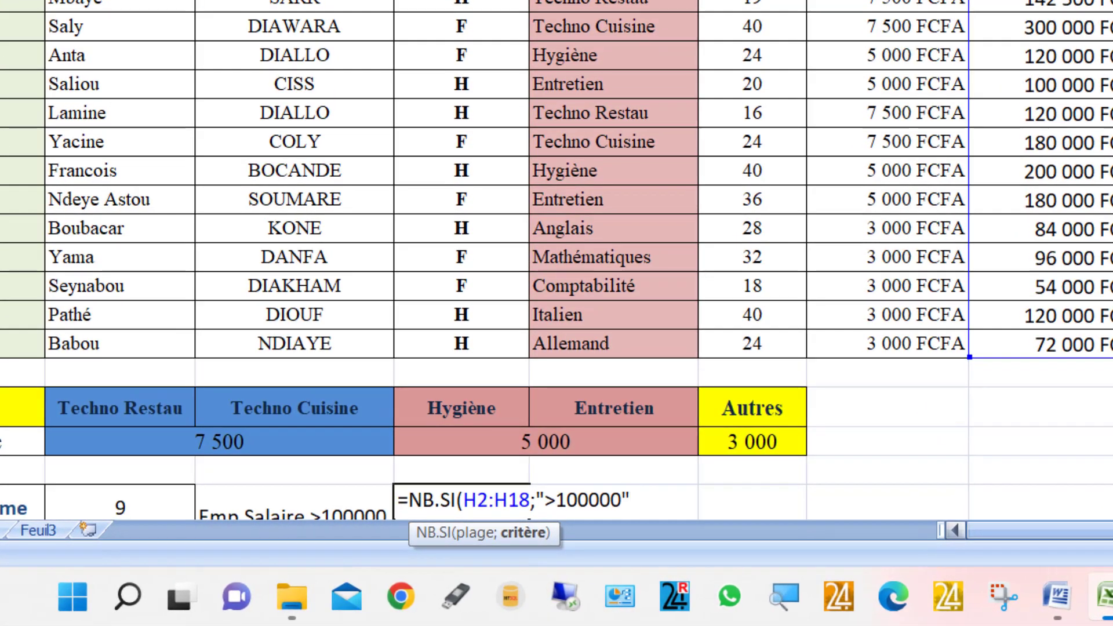
type(")")
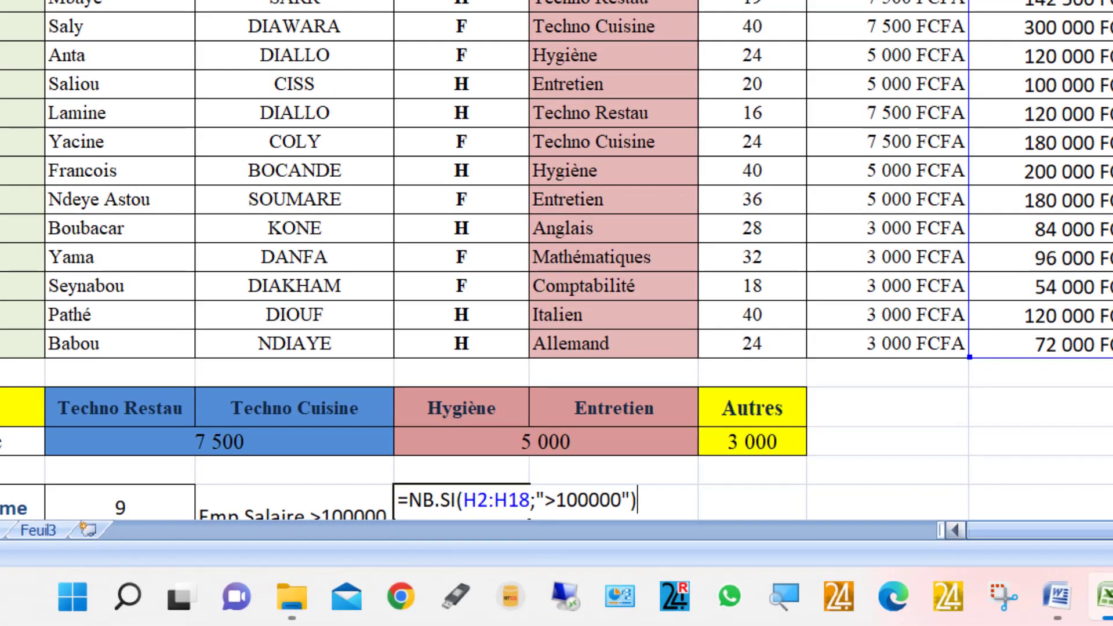
key("Return")
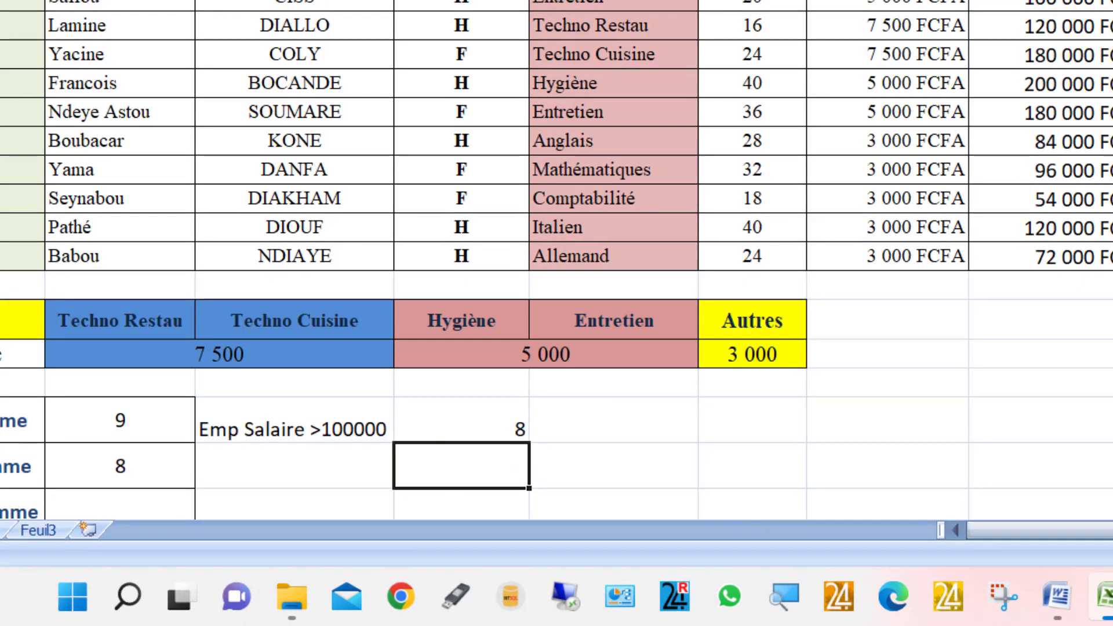
Step: Move the summary block A23:D26 so that it starts at K1, and fit column K to its labels
left_click_drag(17, 420, 483, 215)
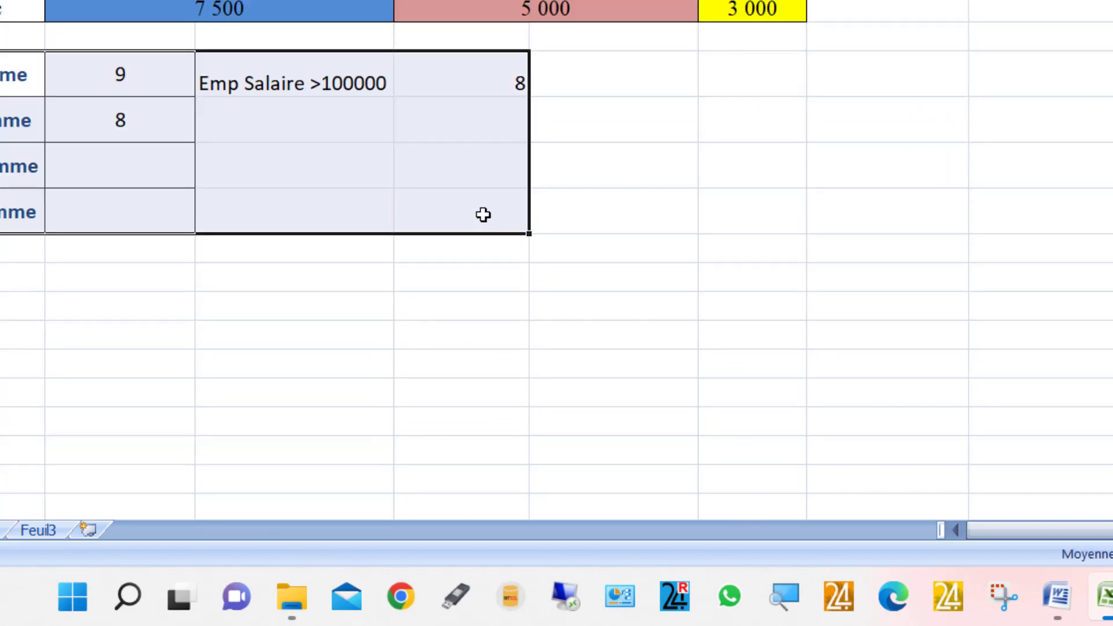
key("ctrl+c")
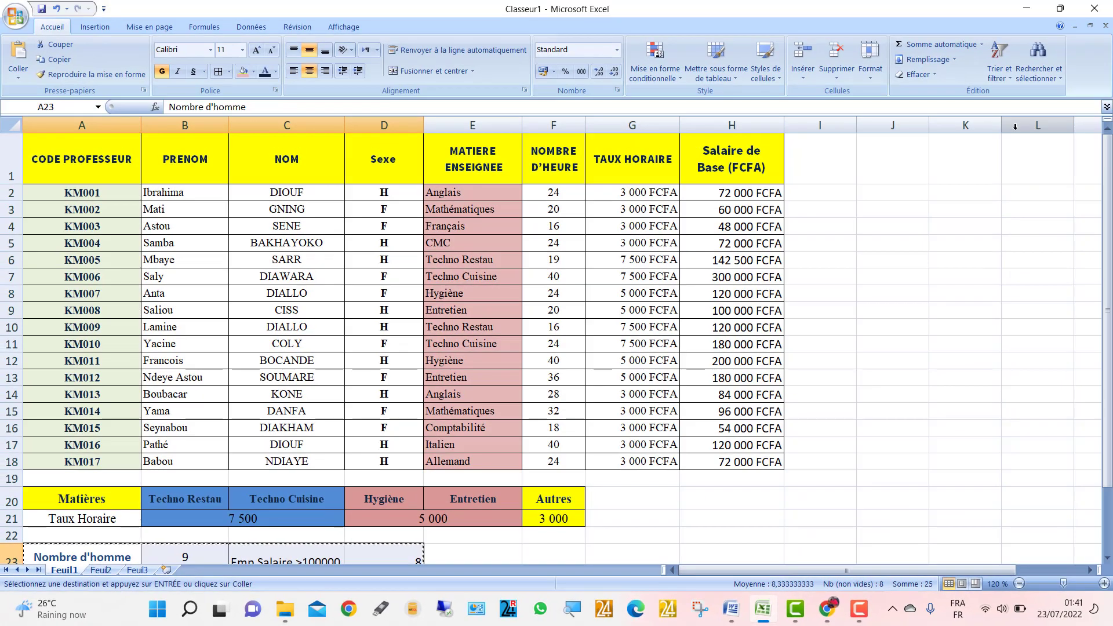
left_click(933, 169)
key("Return")
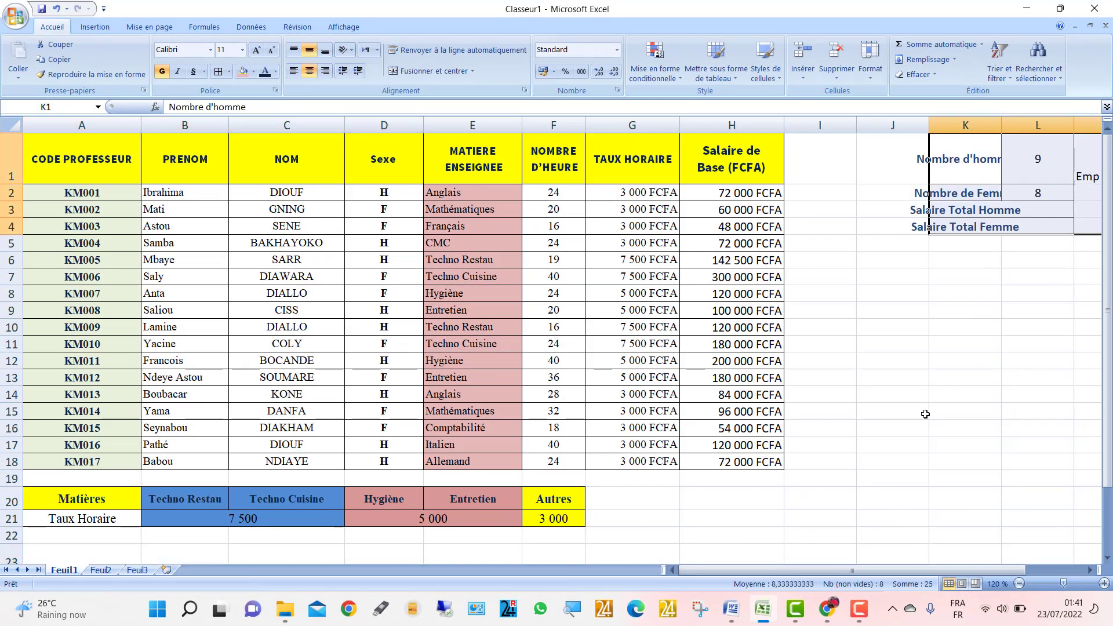
scroll(884, 549, "right", 2)
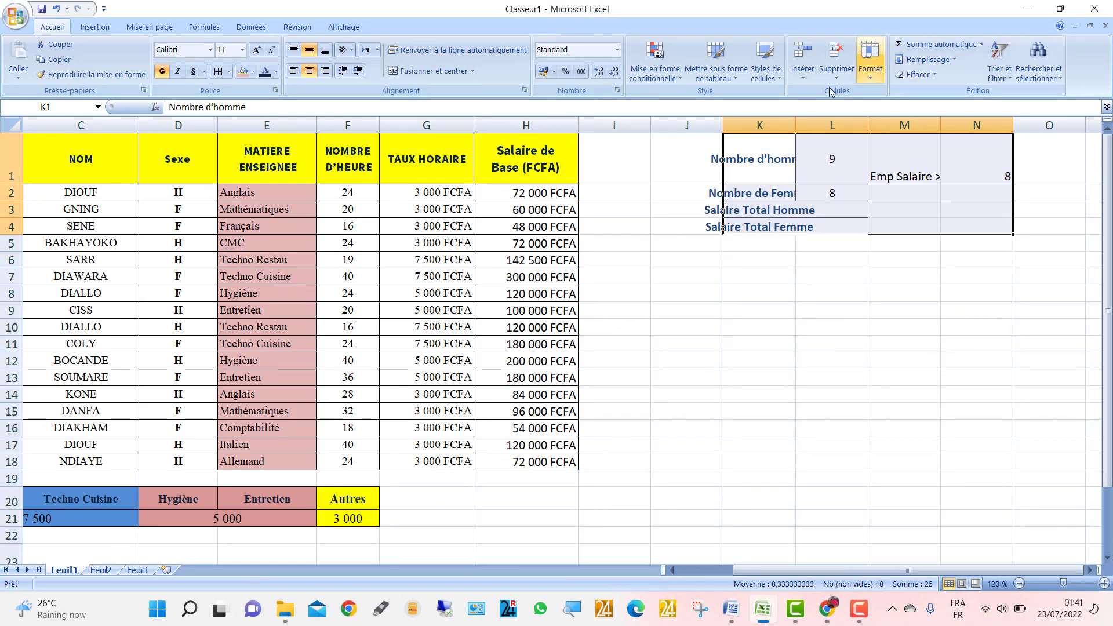
left_click(831, 125)
double_click(796, 125)
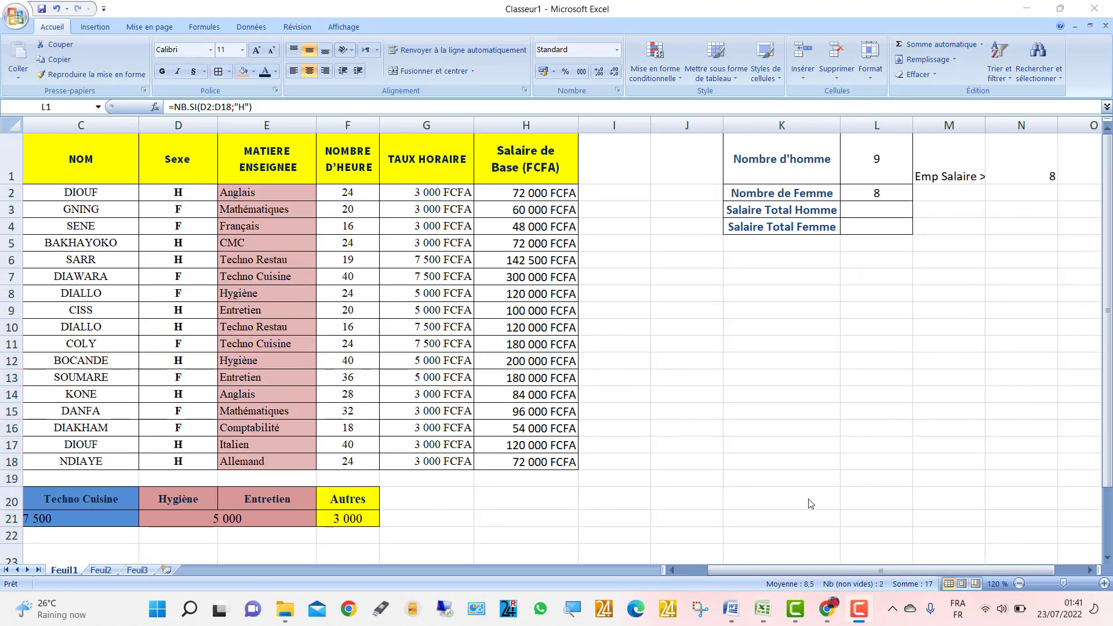
Step: Enter the label "emp Taux = 3000" in M2, then fit column M to its text and narrow the empty columns I and J
left_click(948, 196)
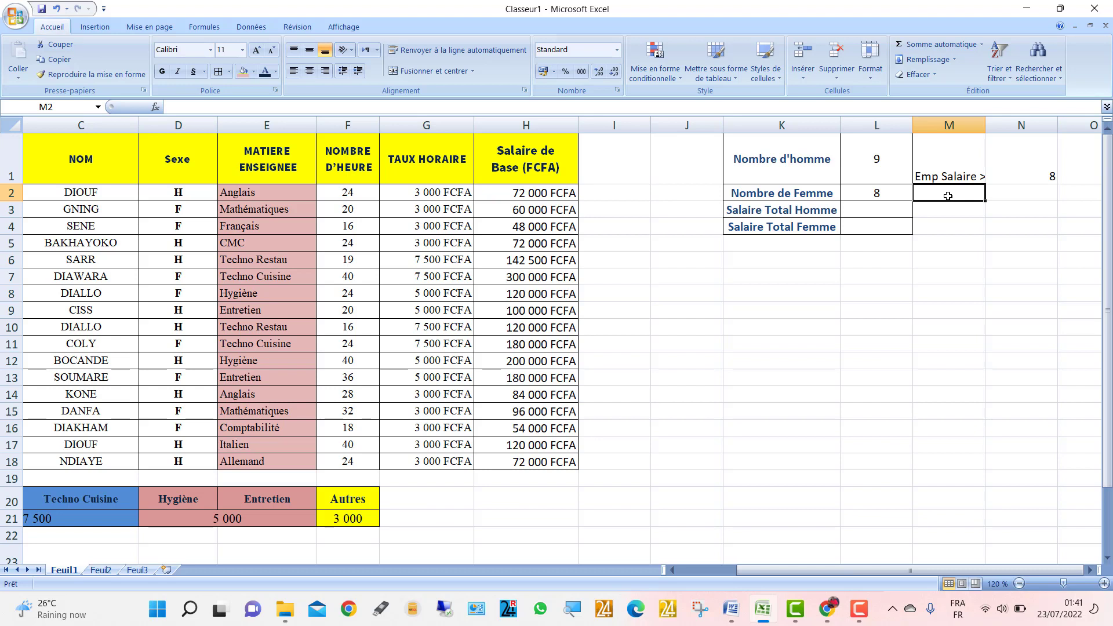
type("emp")
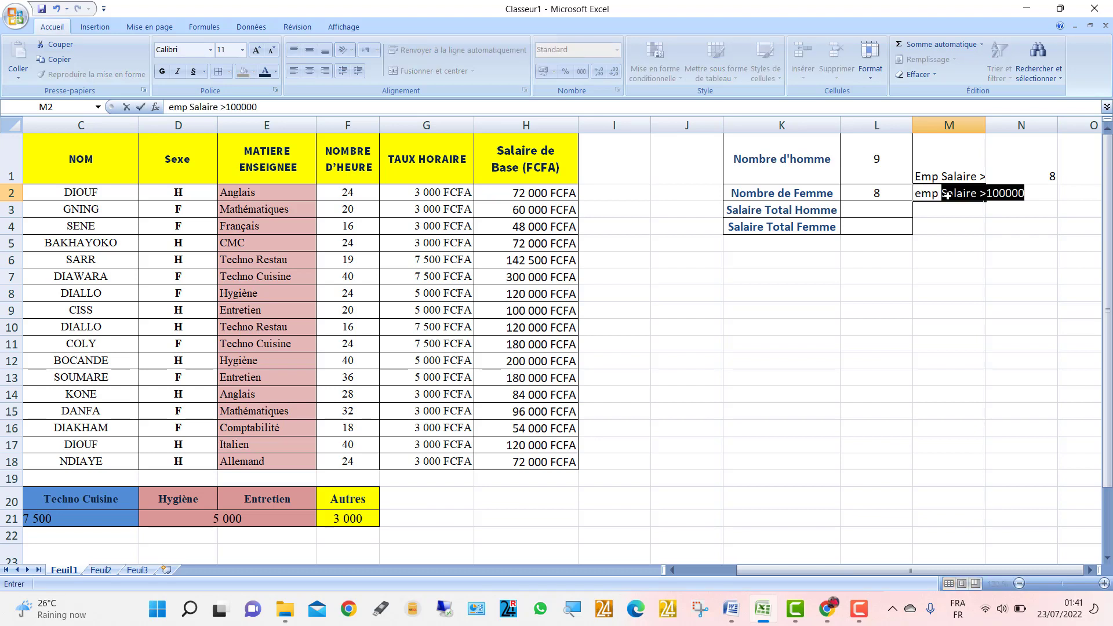
key("BackSpace")
type("Ta")
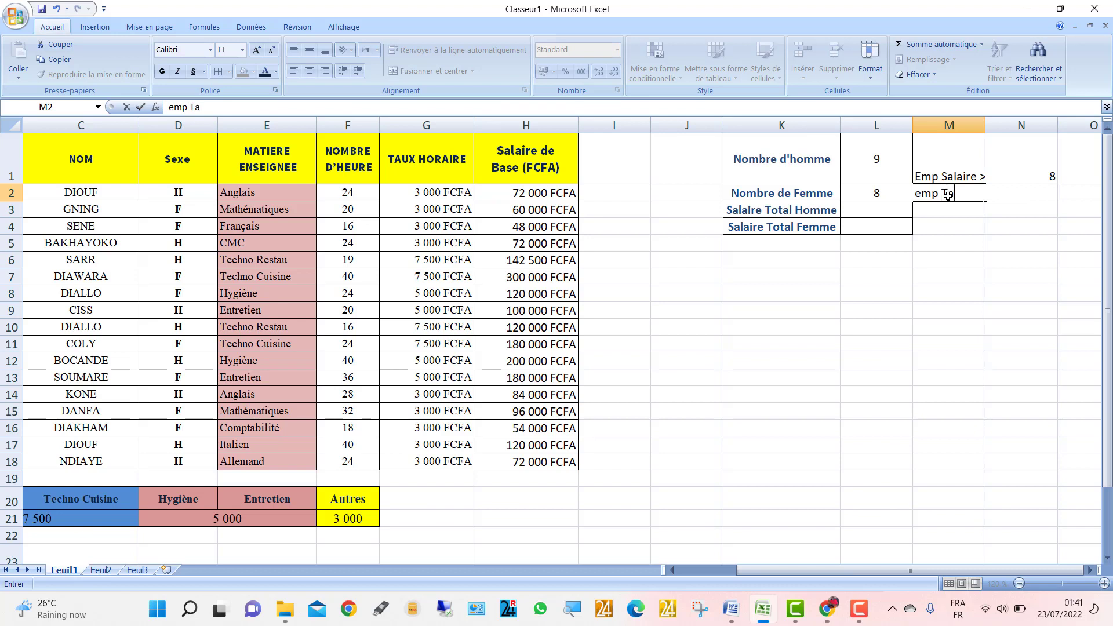
type("ux = 3000")
left_click(983, 291)
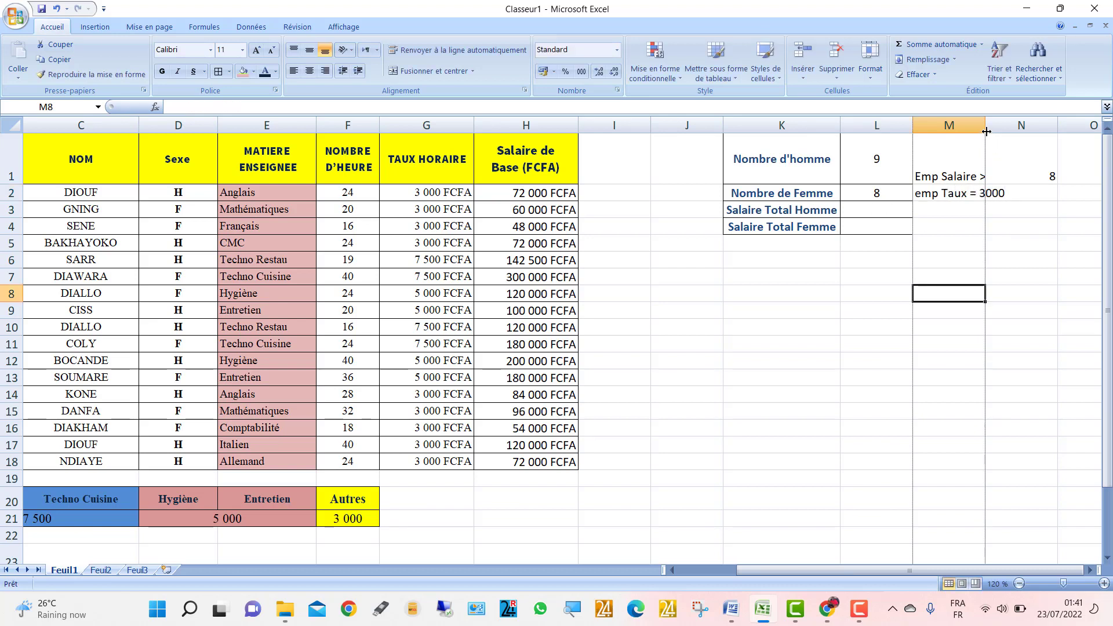
double_click(985, 126)
left_click_drag(687, 125, 595, 123)
Step: Count the employees with an hourly rate of 3000 in N2 with the formula =NB.SI(G2:G18;"3000")
left_click(929, 192)
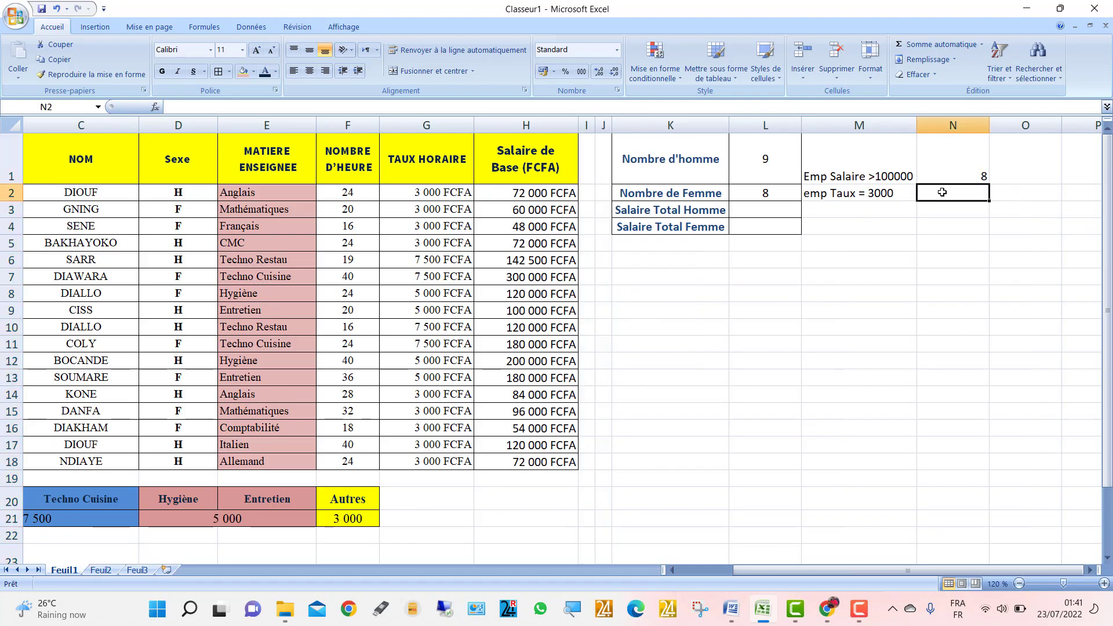
type("=nb")
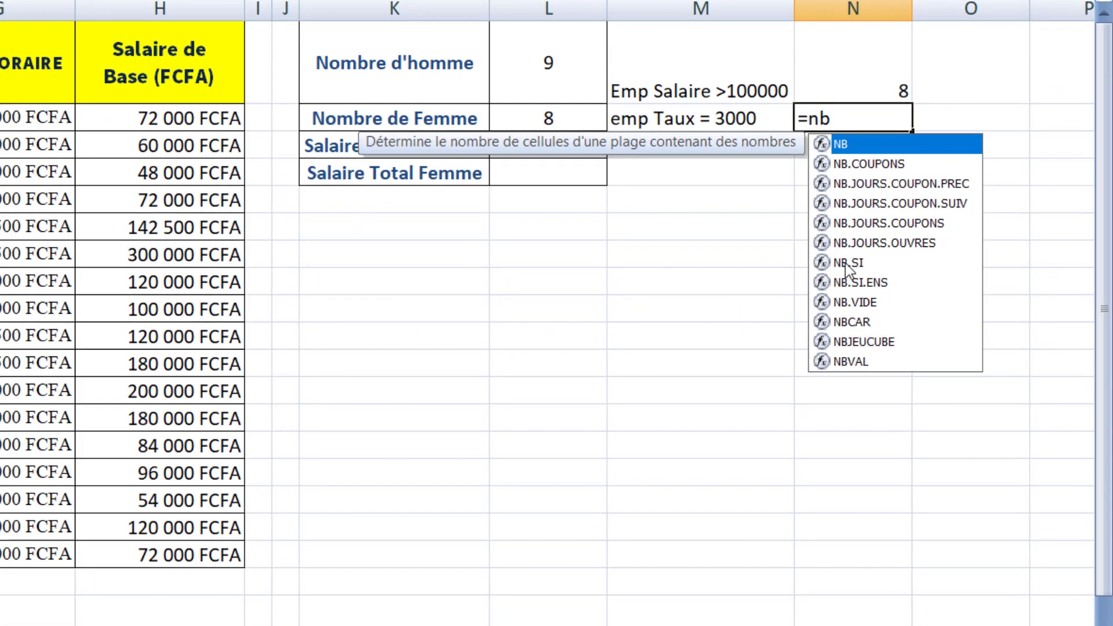
double_click(853, 265)
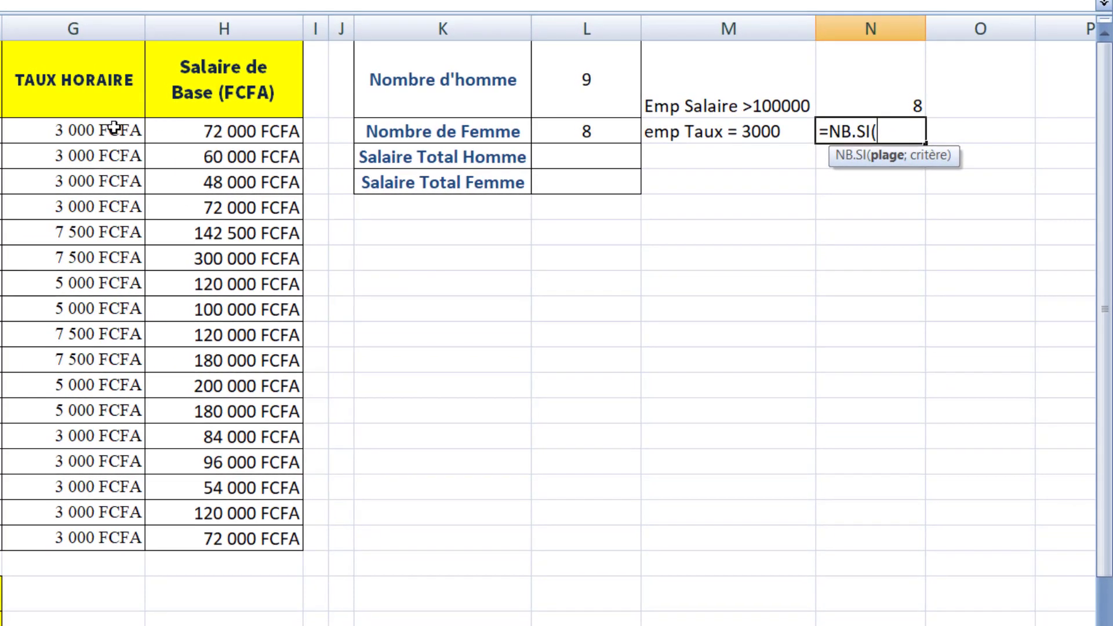
left_click(41, 123)
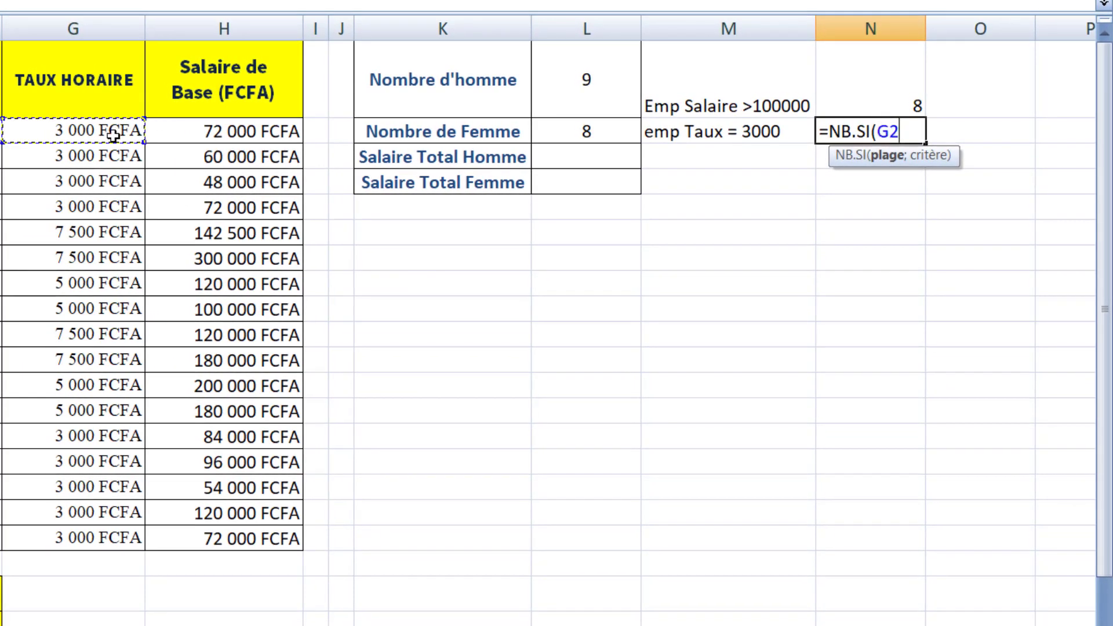
left_click_drag(113, 135, 74, 539)
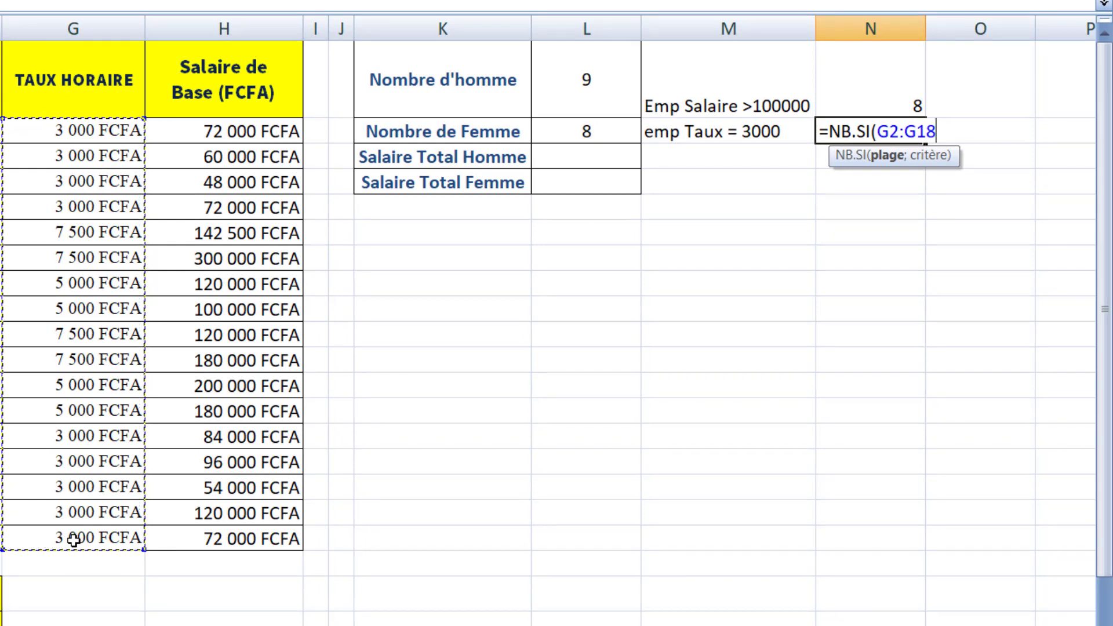
type(";\"")
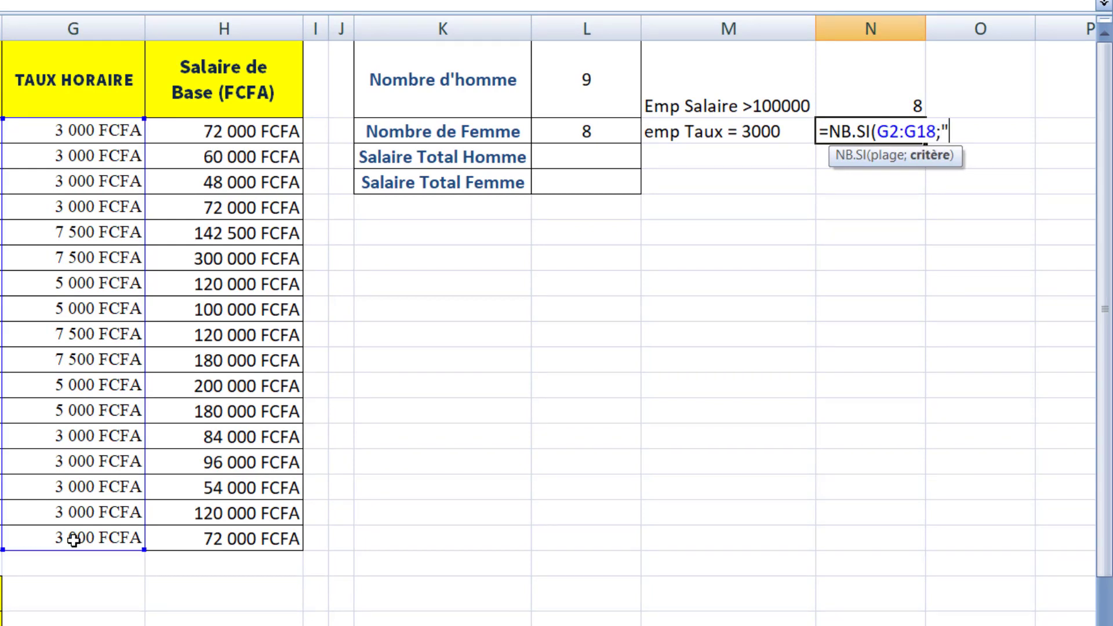
type("3000\"")
key("Return")
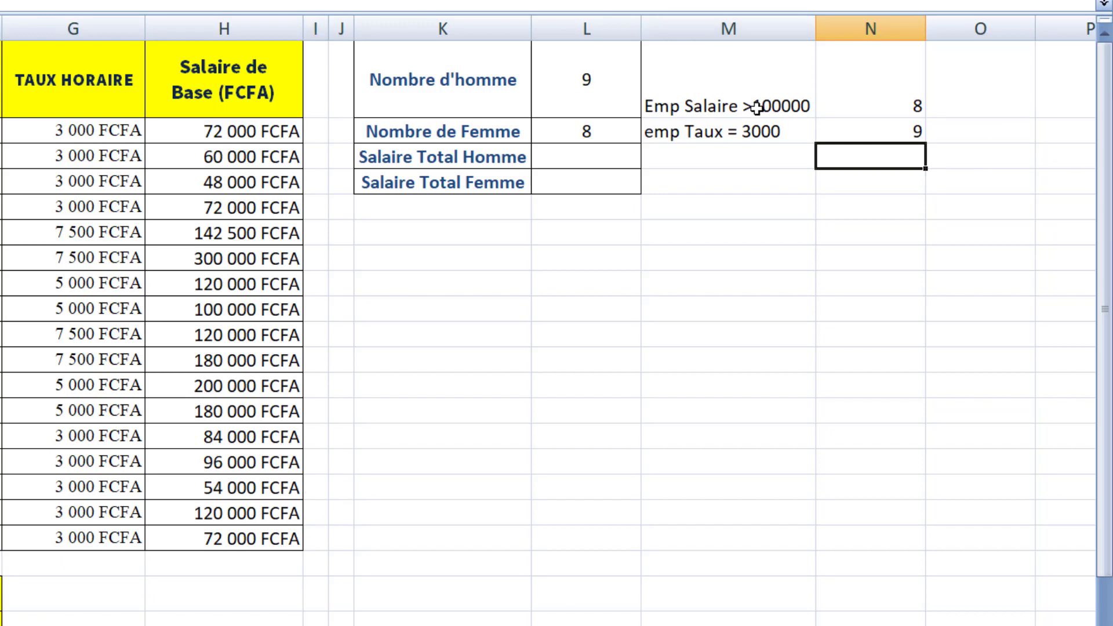
left_click(883, 131)
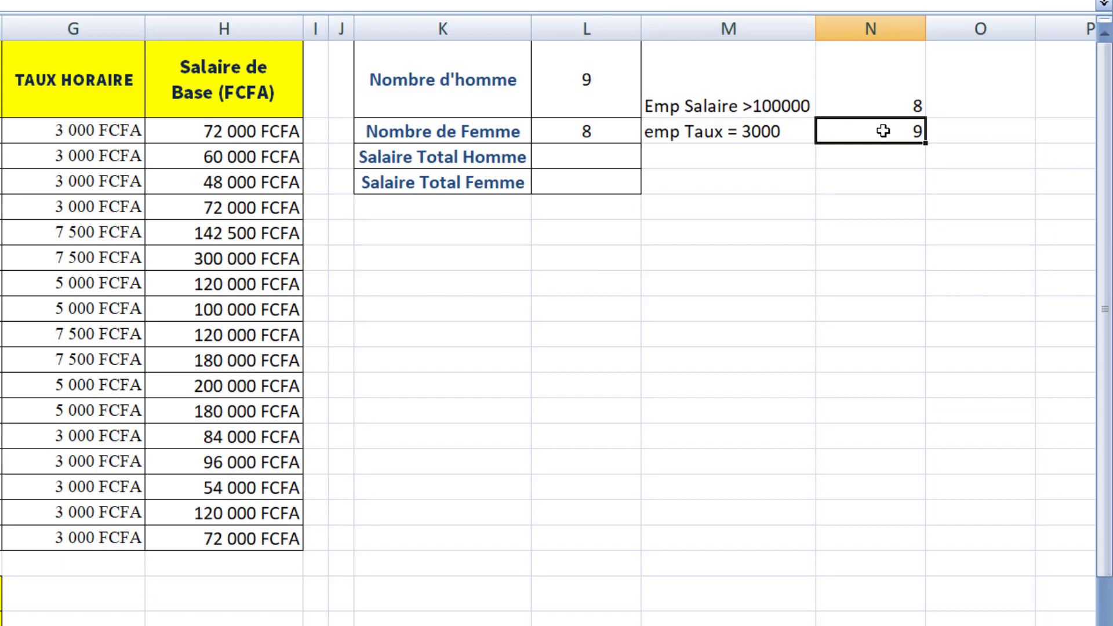
Step: Sum all the base salaries in L3, beside Salaire Total Homme, with the formula =SOMME(H2:H18)
left_click(562, 154)
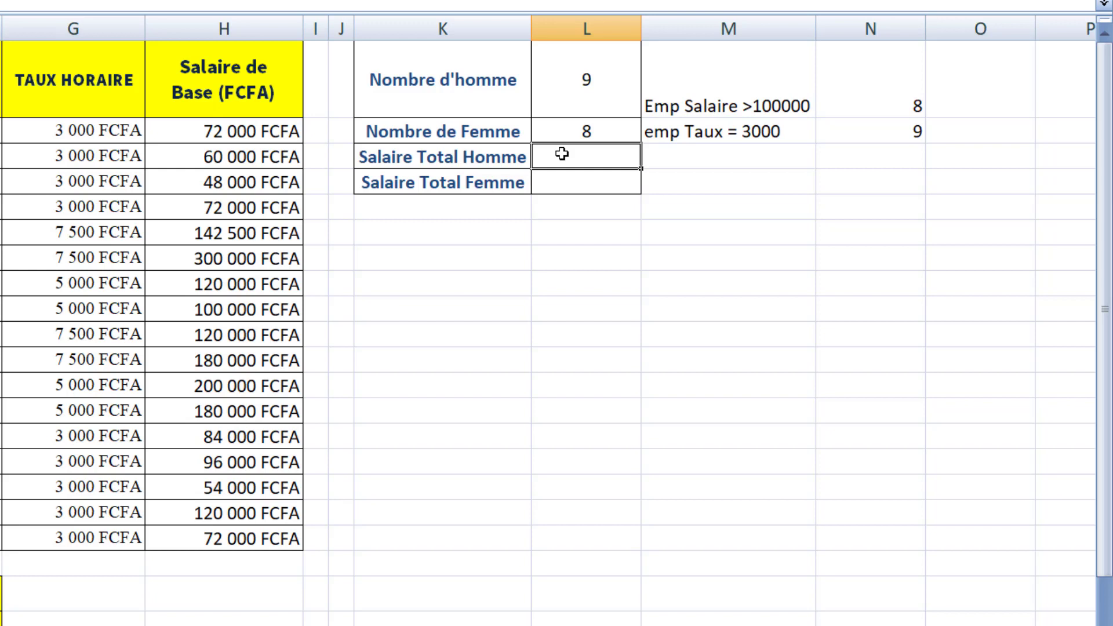
type("=somm")
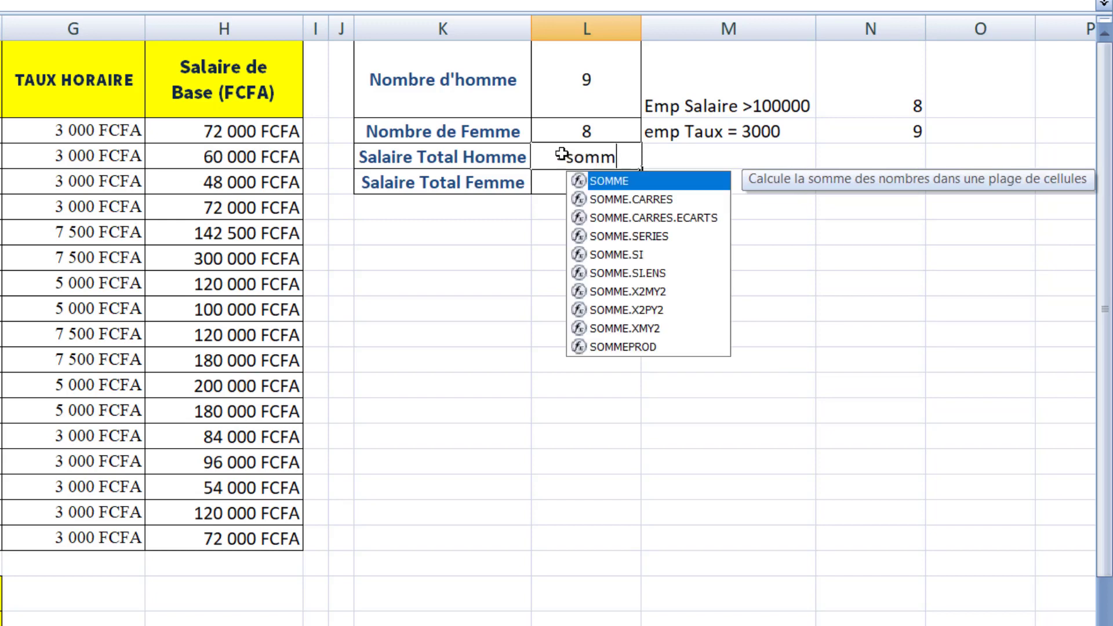
double_click(630, 181)
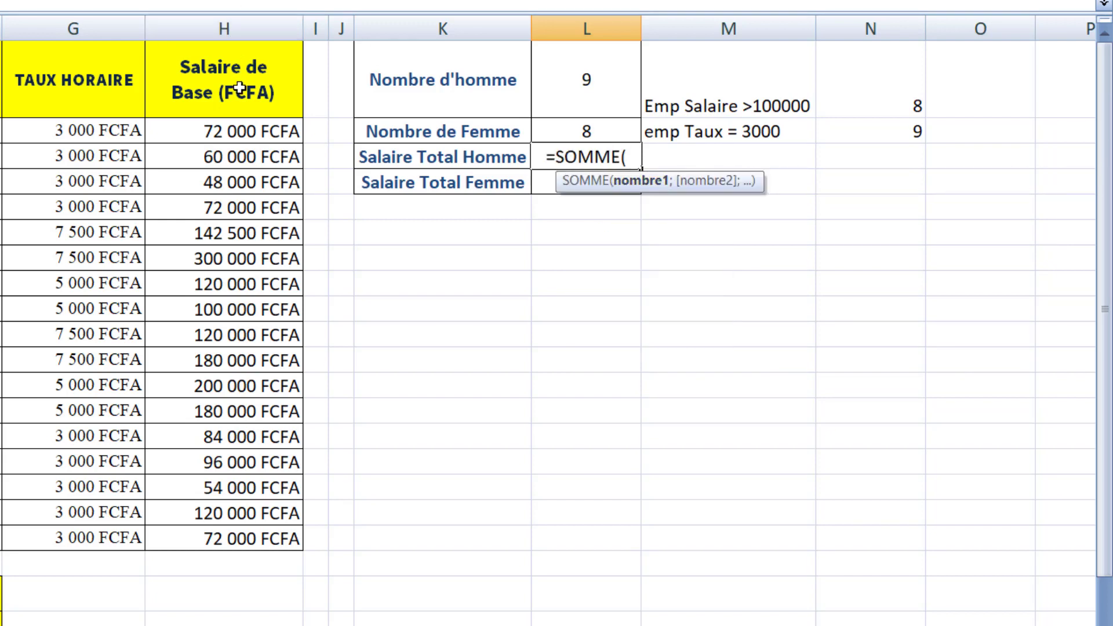
left_click(226, 121)
left_click_drag(227, 122, 213, 529)
key("Return")
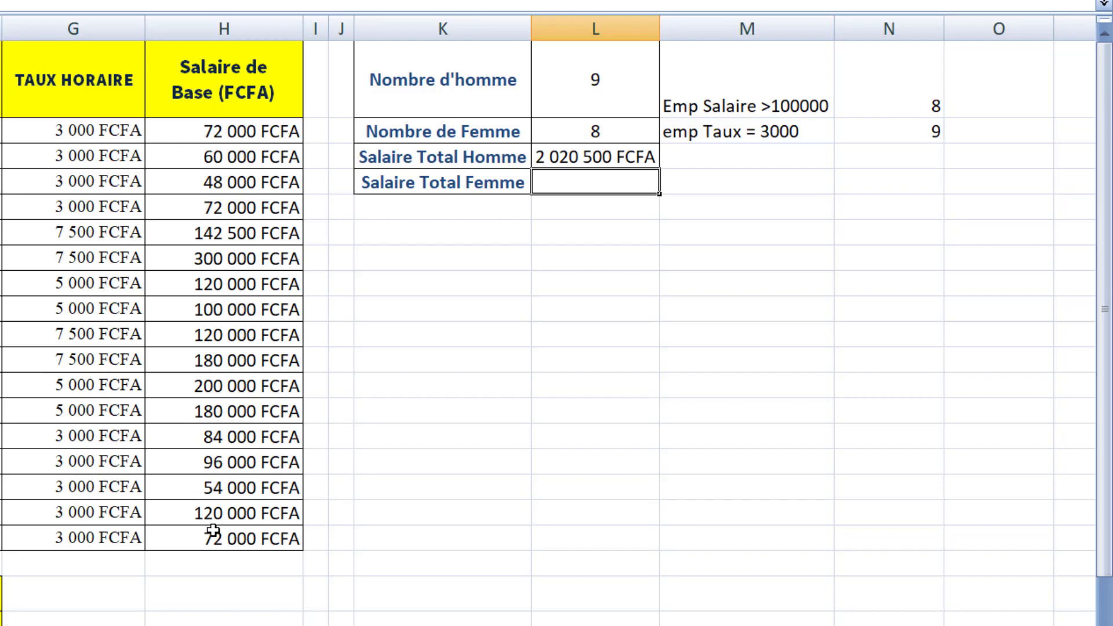
Step: Inspect the SOMME formula in L3, leave it unedited, and clear the cell
left_click(599, 155)
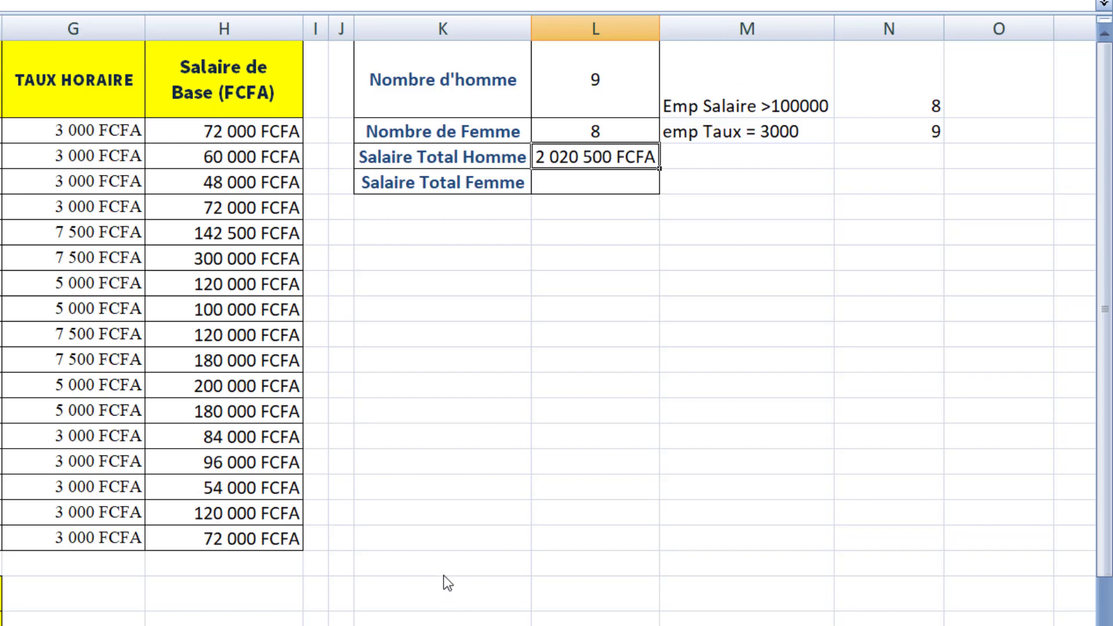
double_click(557, 160)
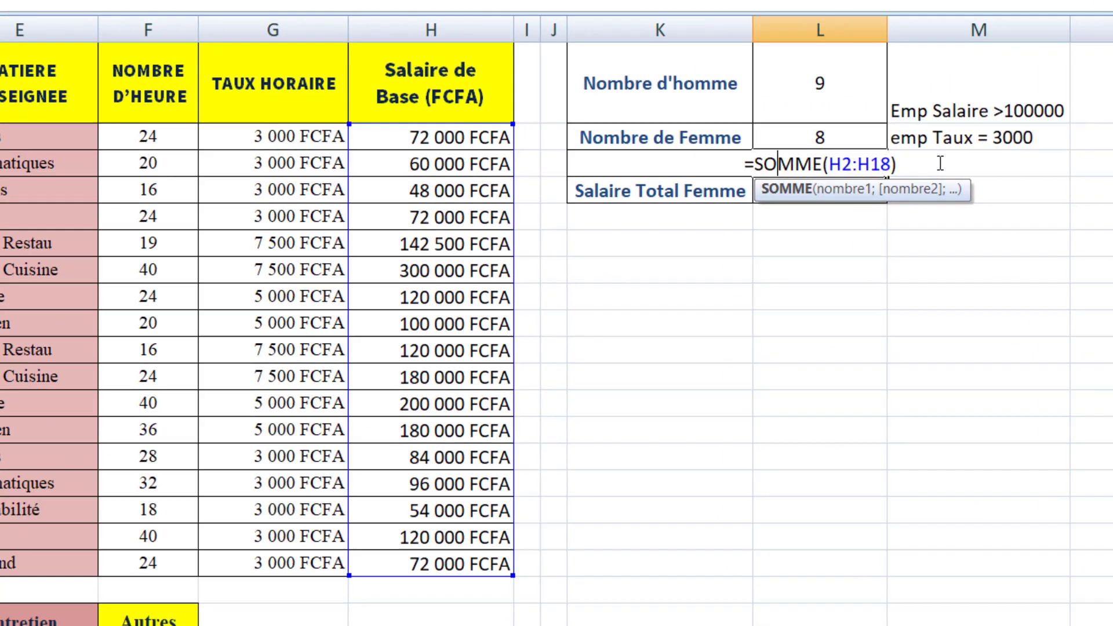
key("Escape")
key("Delete")
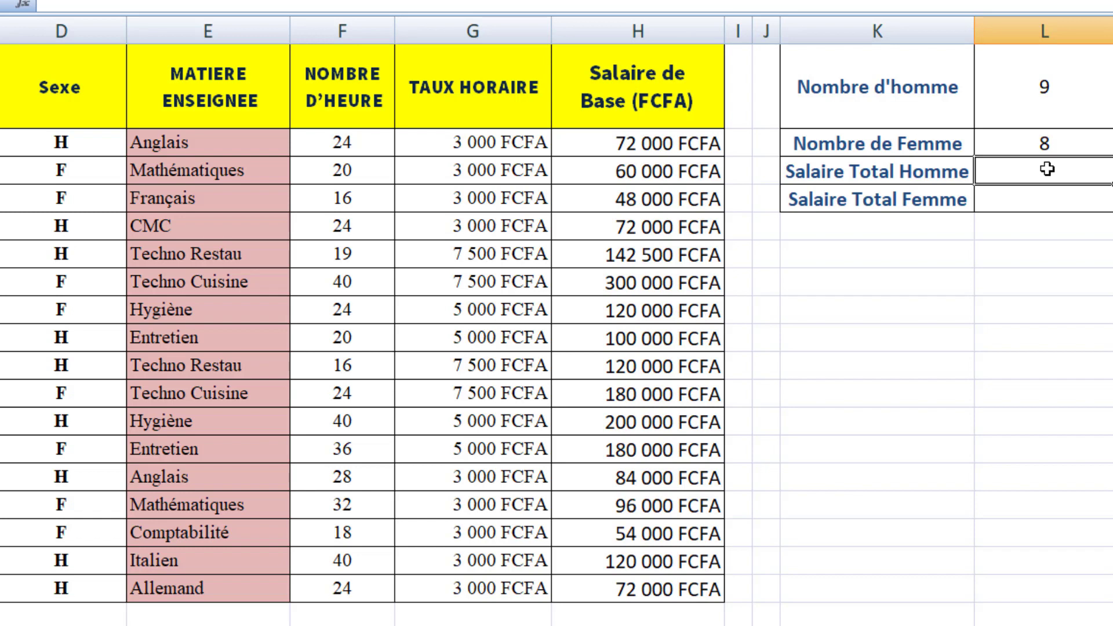
Step: Total the men's base salaries in L3, beside Salaire Total Homme, with the formula =SOMME.SI(D2:D18;"H";H2:H18)
type("=somm")
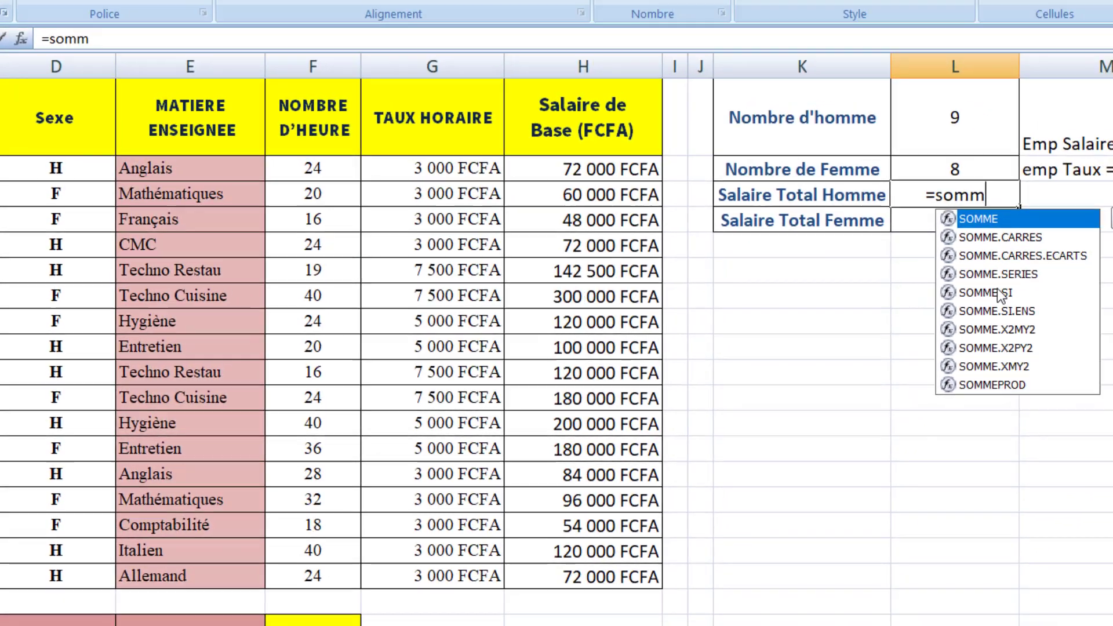
left_click(1095, 281)
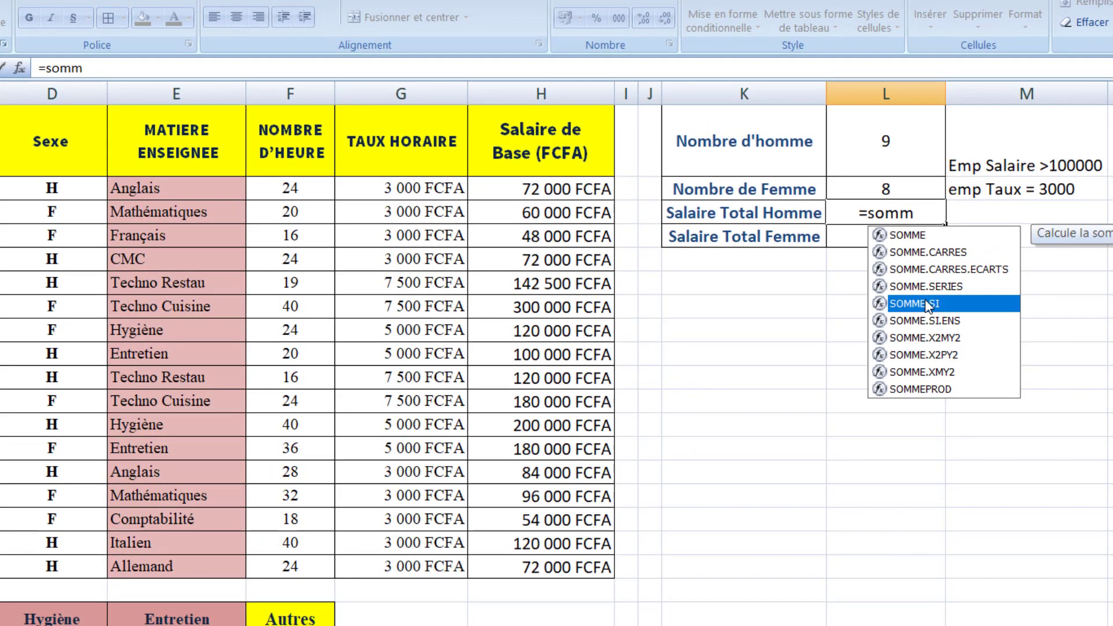
double_click(928, 305)
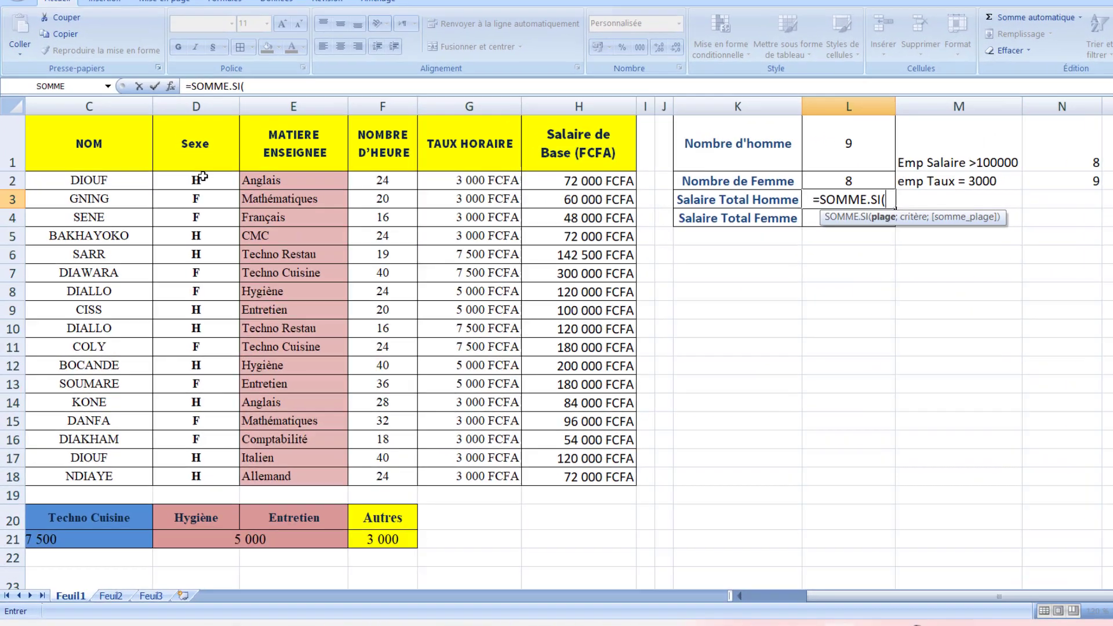
left_click(185, 189)
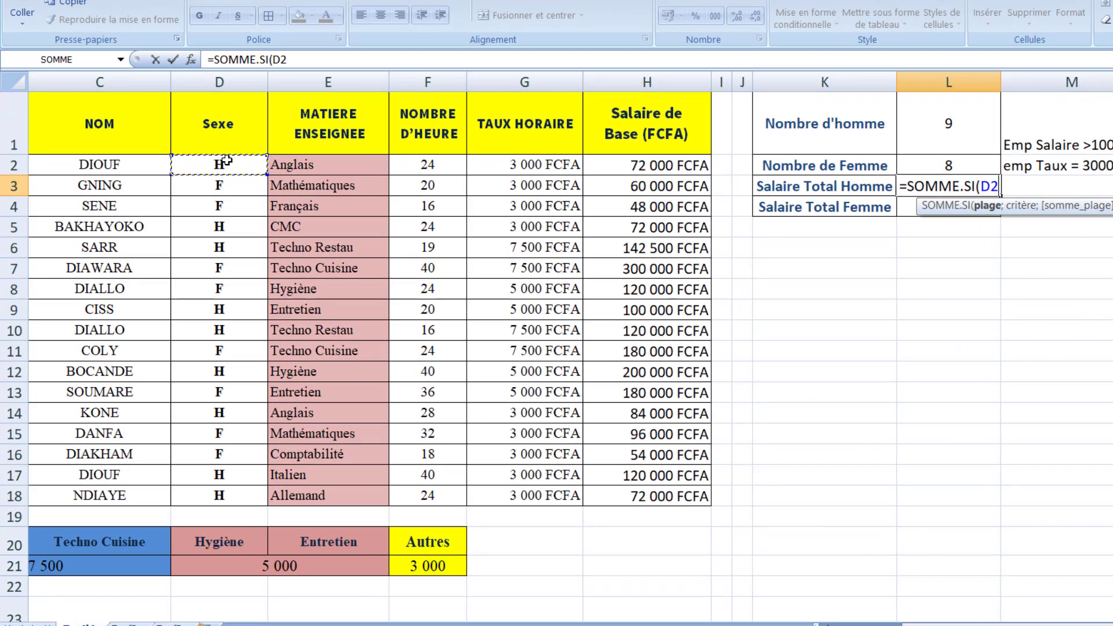
left_click_drag(226, 161, 231, 504)
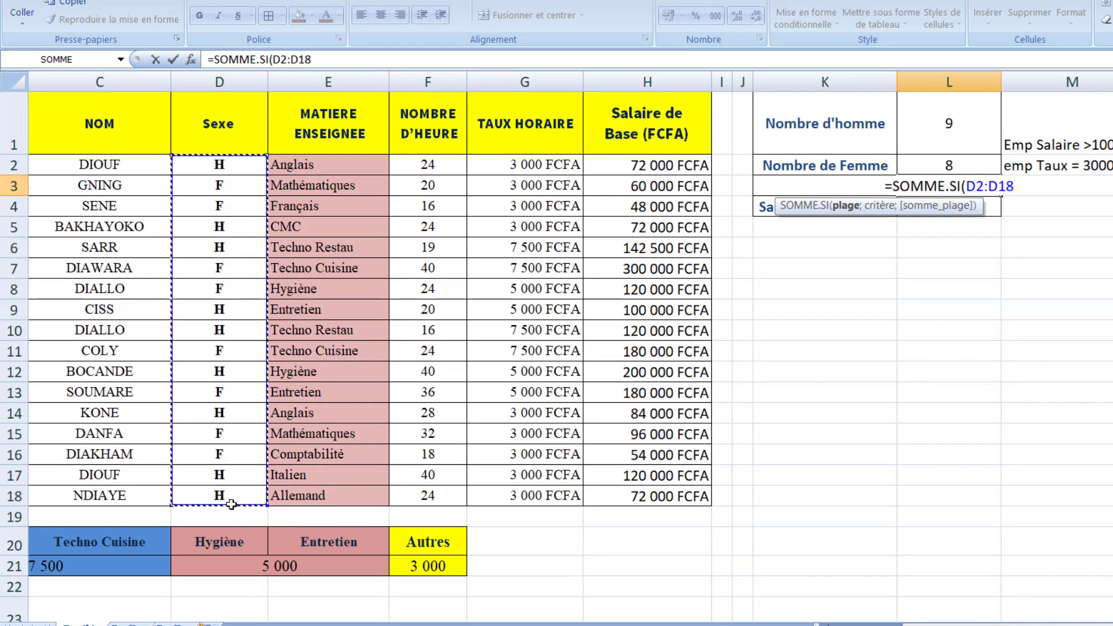
type(";")
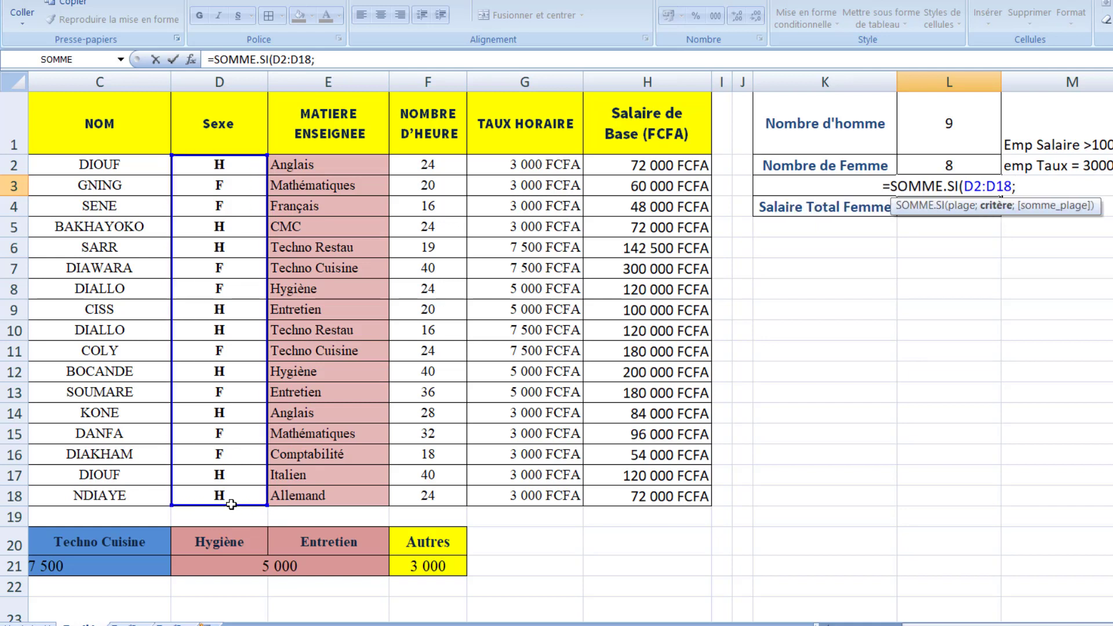
type("\"h")
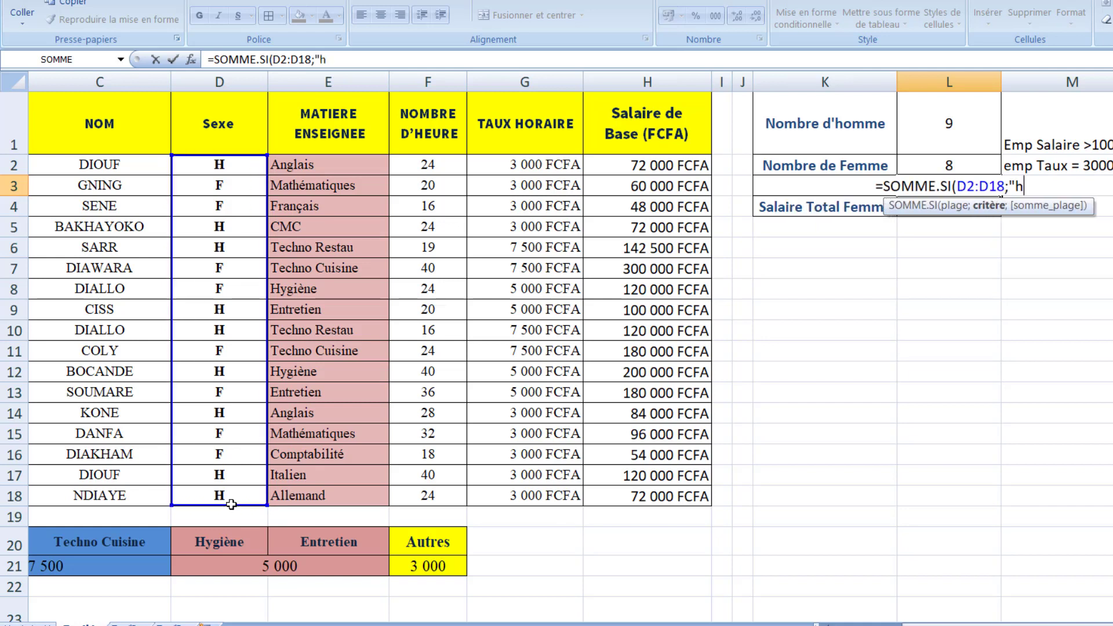
key("BackSpace")
type("H\"")
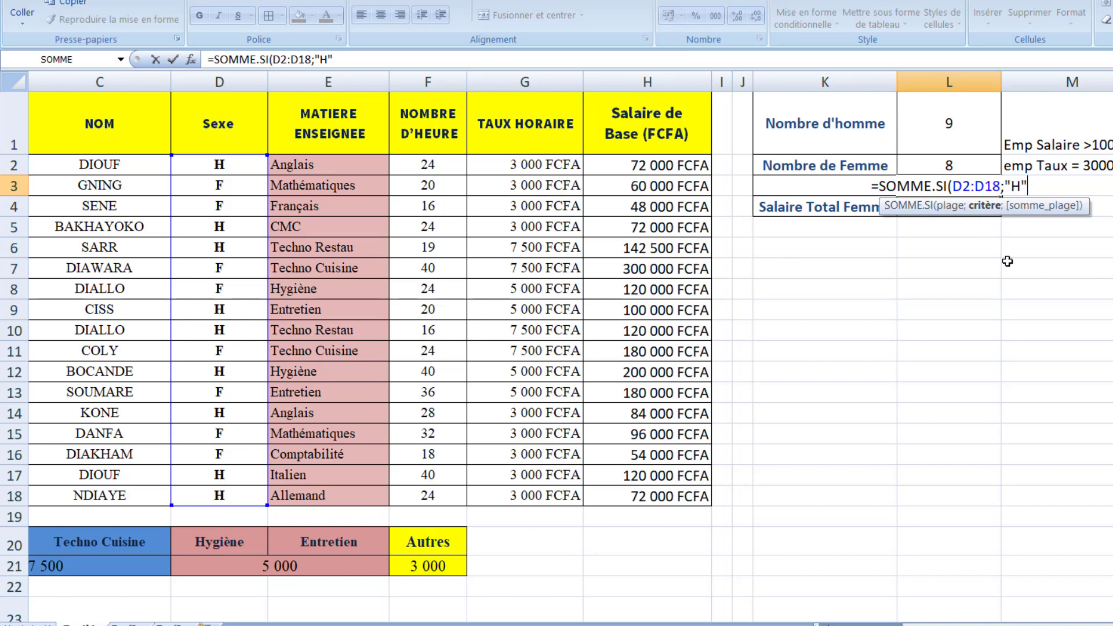
type(";")
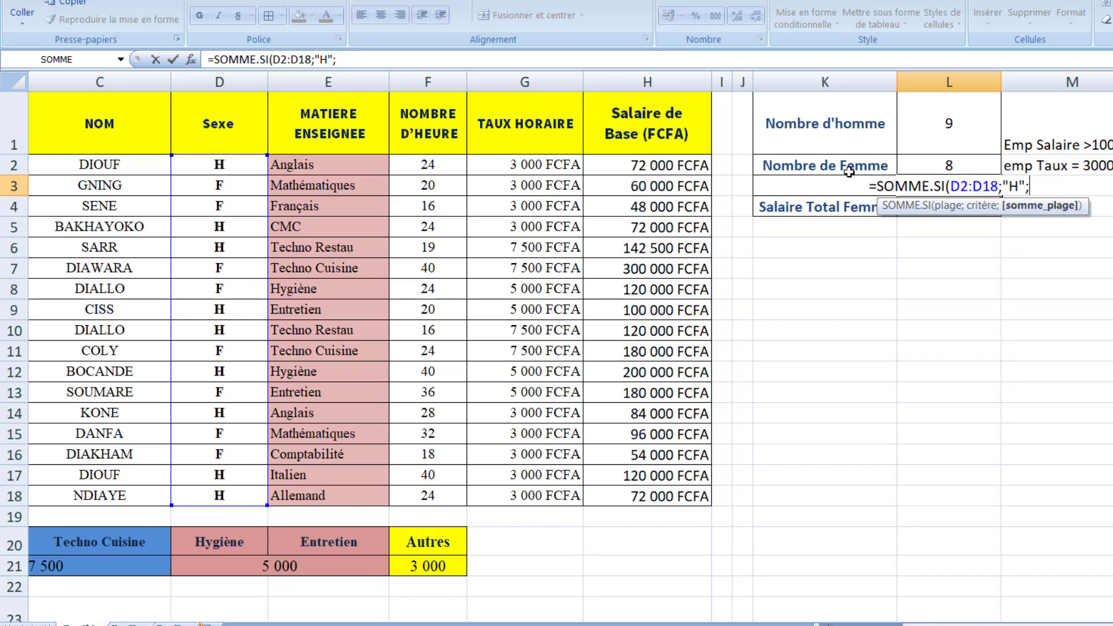
left_click(686, 164)
left_click_drag(686, 165, 666, 496)
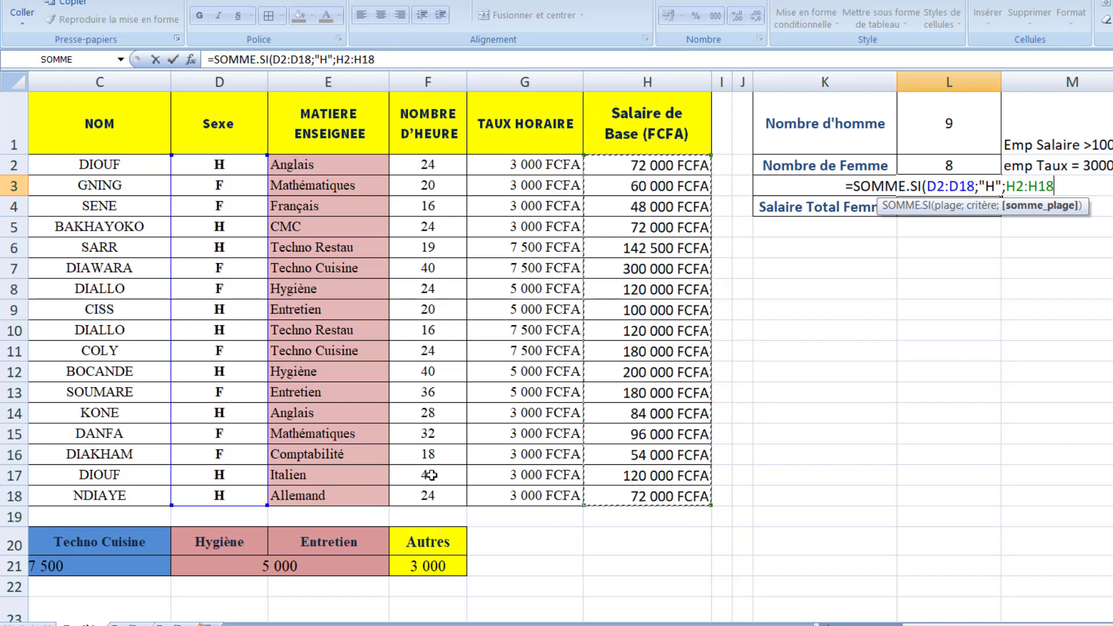
type(")")
key("Return")
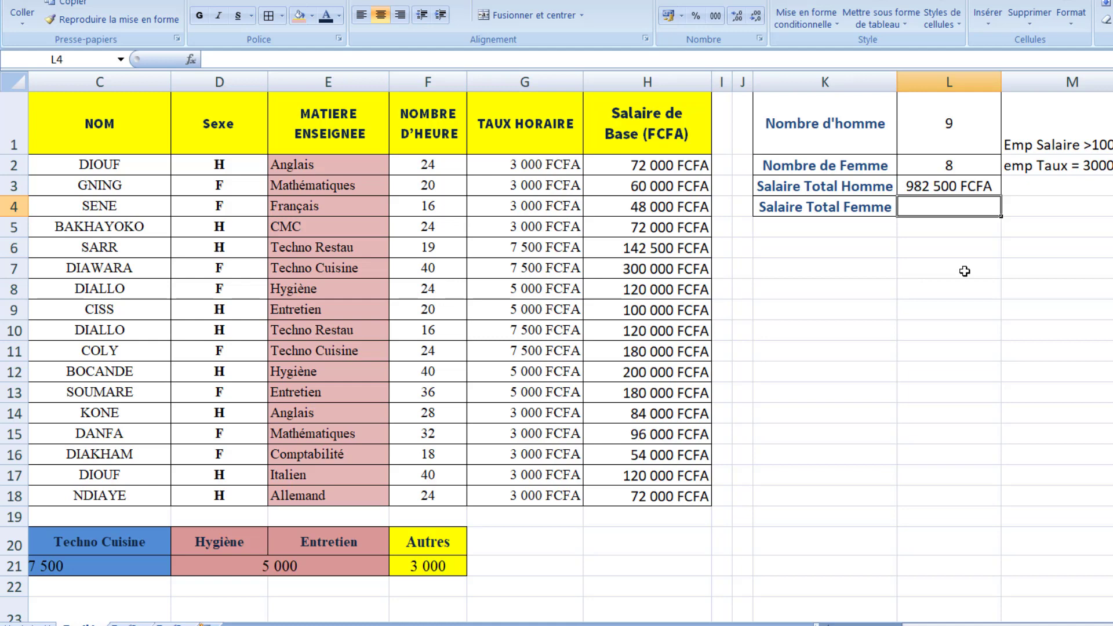
Step: Total the women's base salaries in L4, beside Salaire Total Femme, with the formula =SOMME.SI(D2:D18;"F";H2:H18)
type("=")
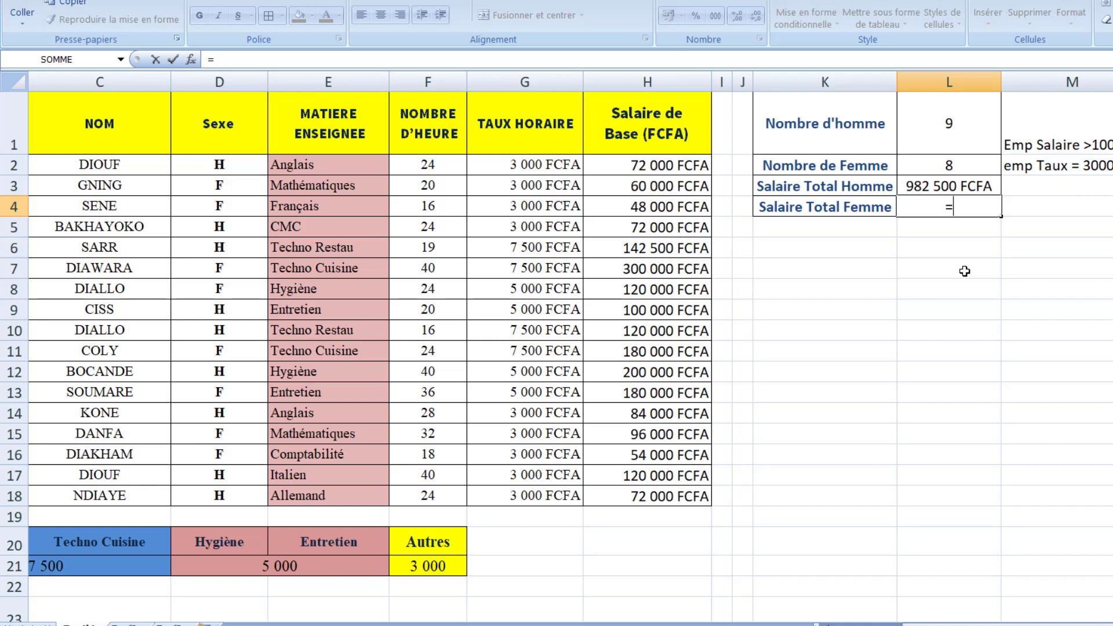
type("=")
key("BackSpace")
type("somm")
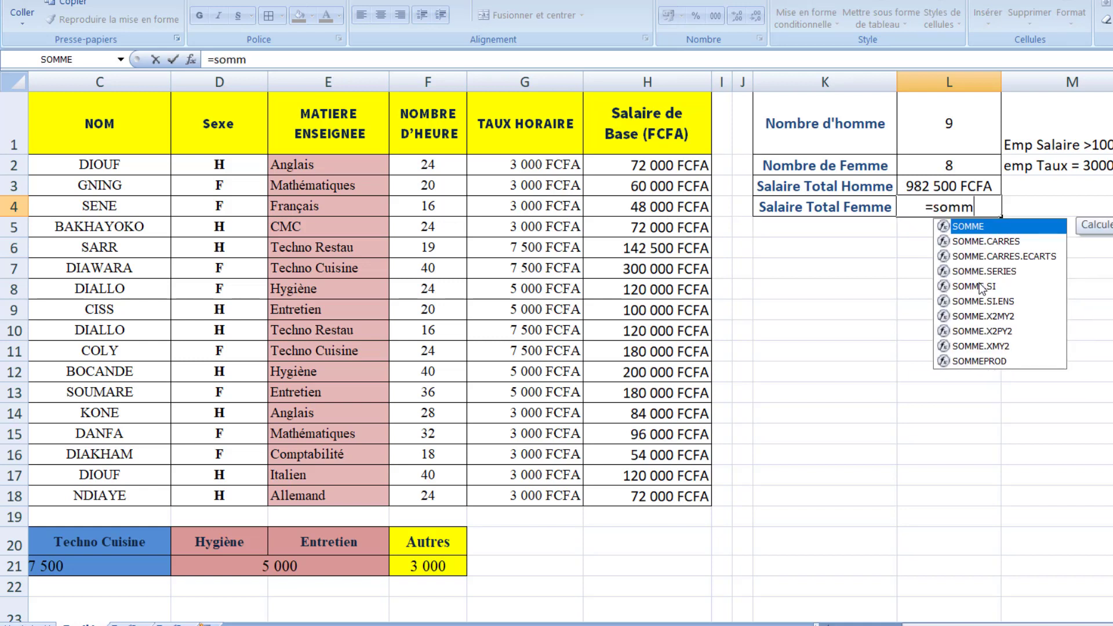
double_click(977, 285)
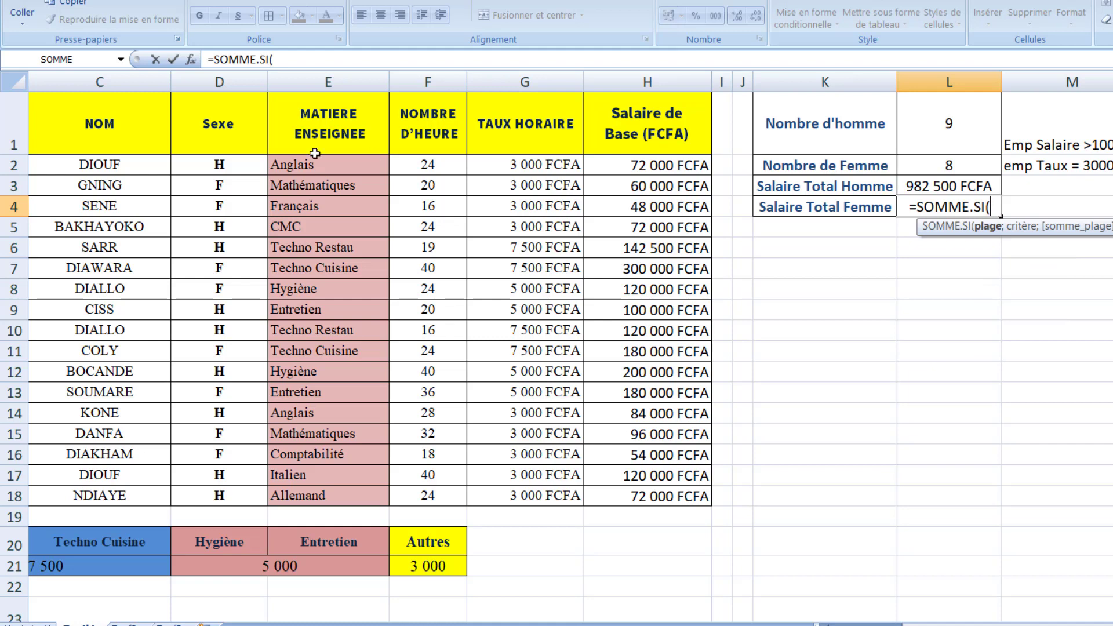
left_click_drag(212, 163, 221, 497)
type(";")
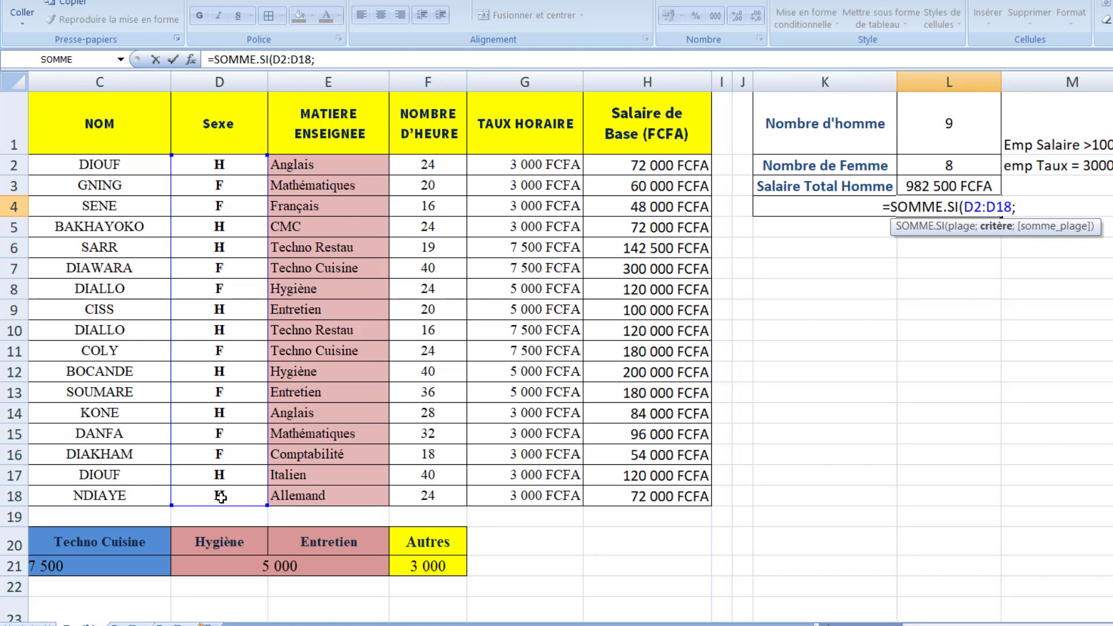
type("\"")
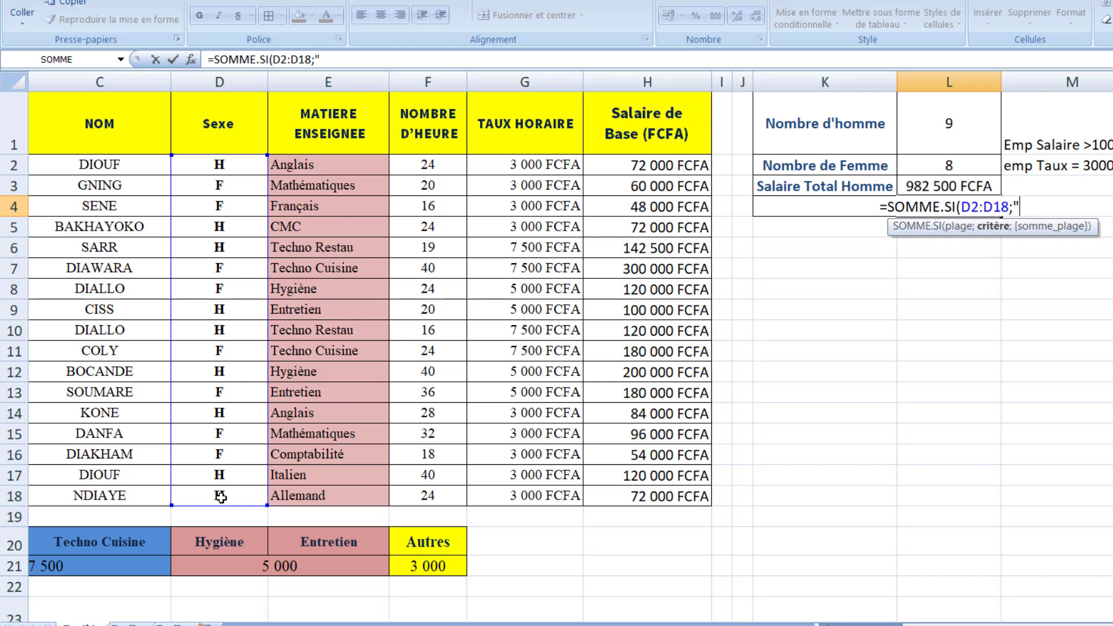
type("F")
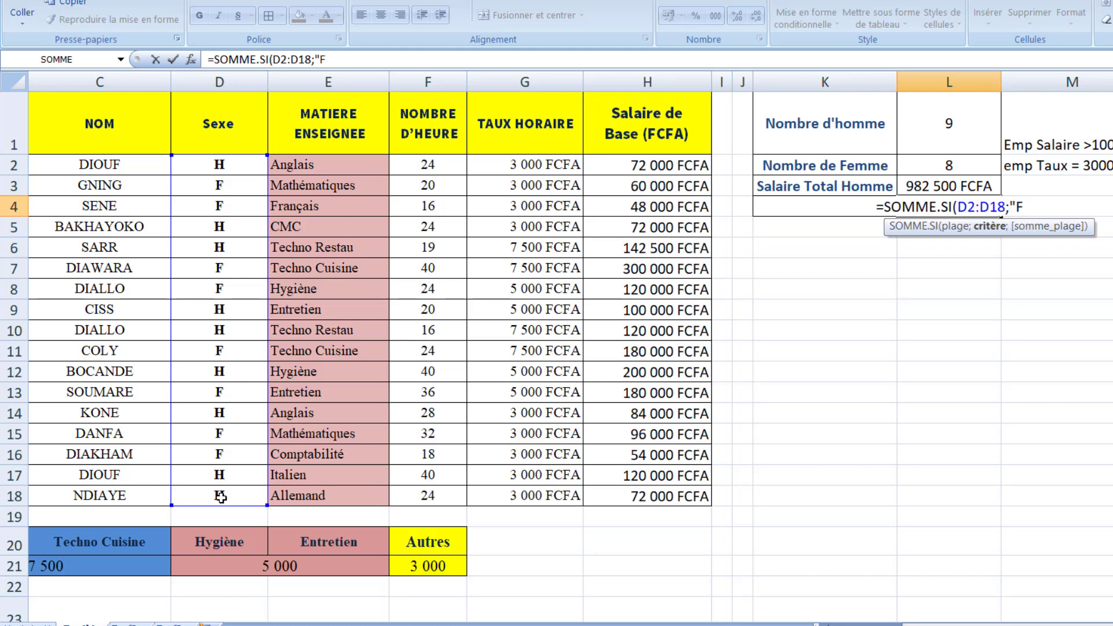
type("\"")
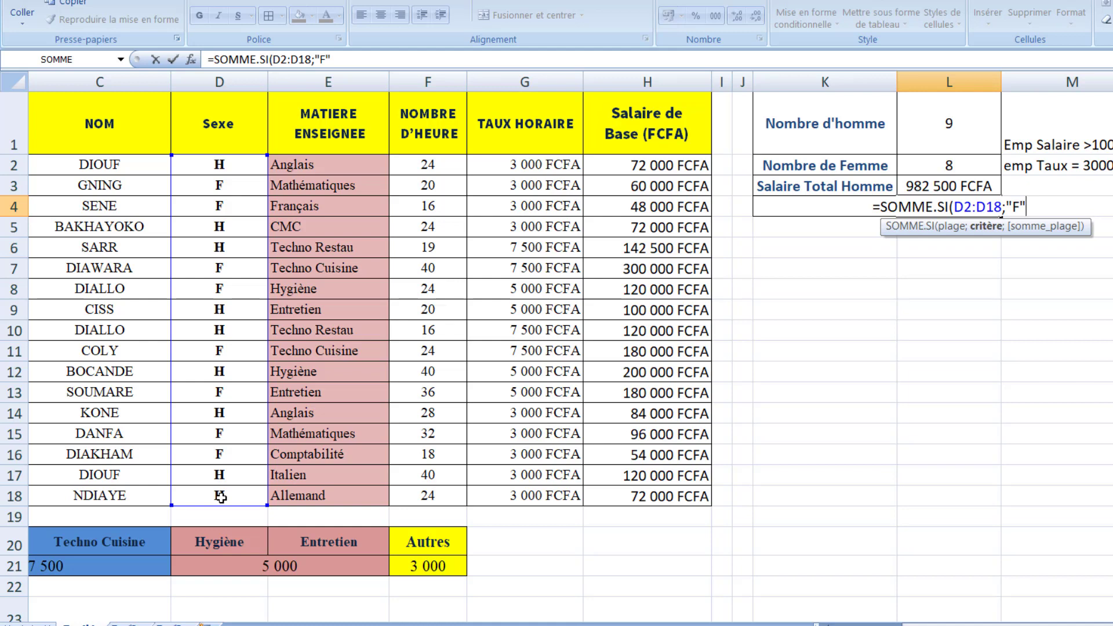
type(";")
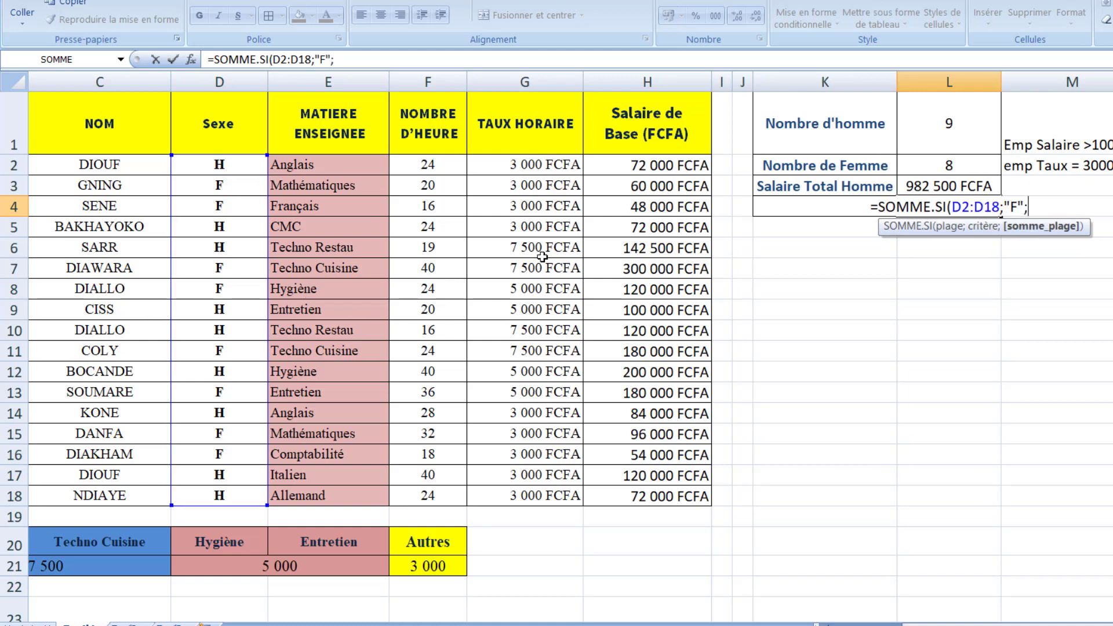
left_click_drag(651, 162, 670, 497)
type(")")
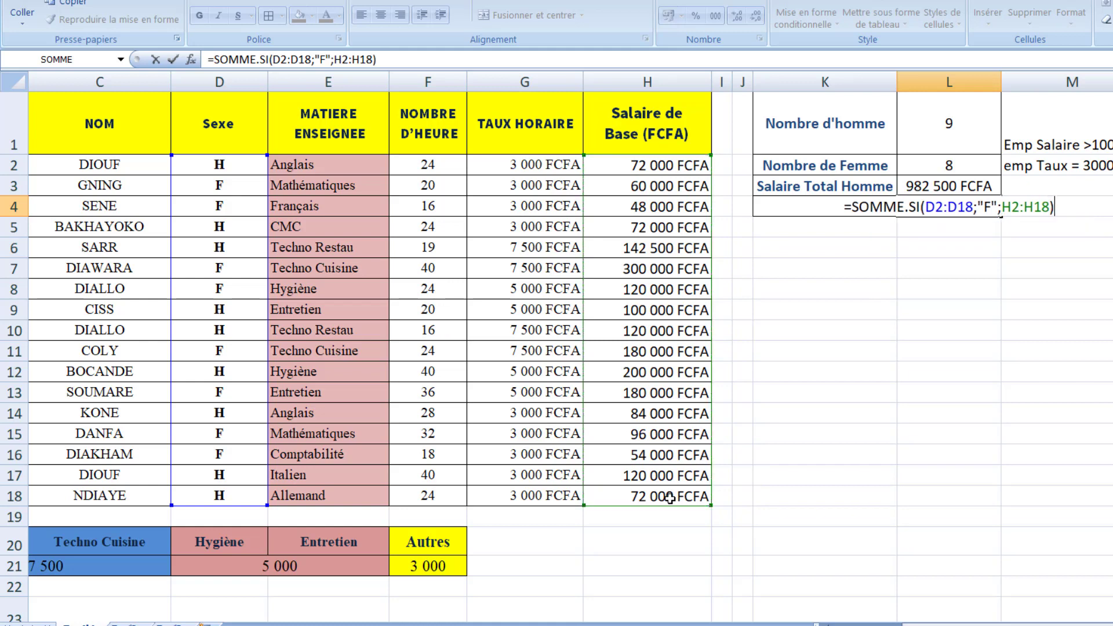
key("Return")
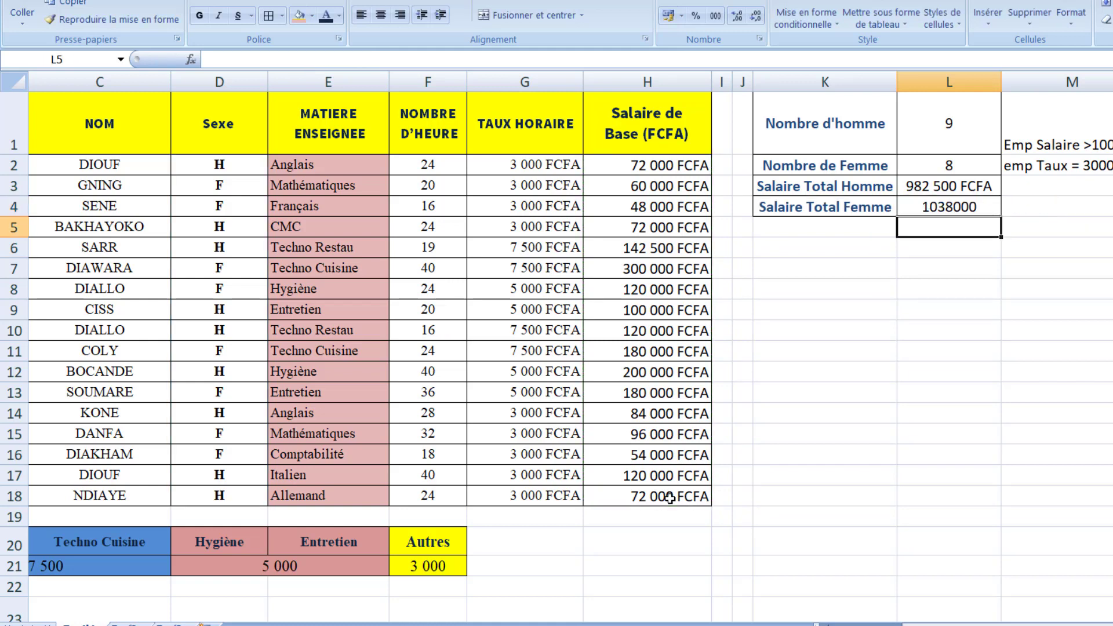
Step: Apply the thousands separator format to L4, then copy the FCFA currency formatting from L3 onto it
left_click(924, 207)
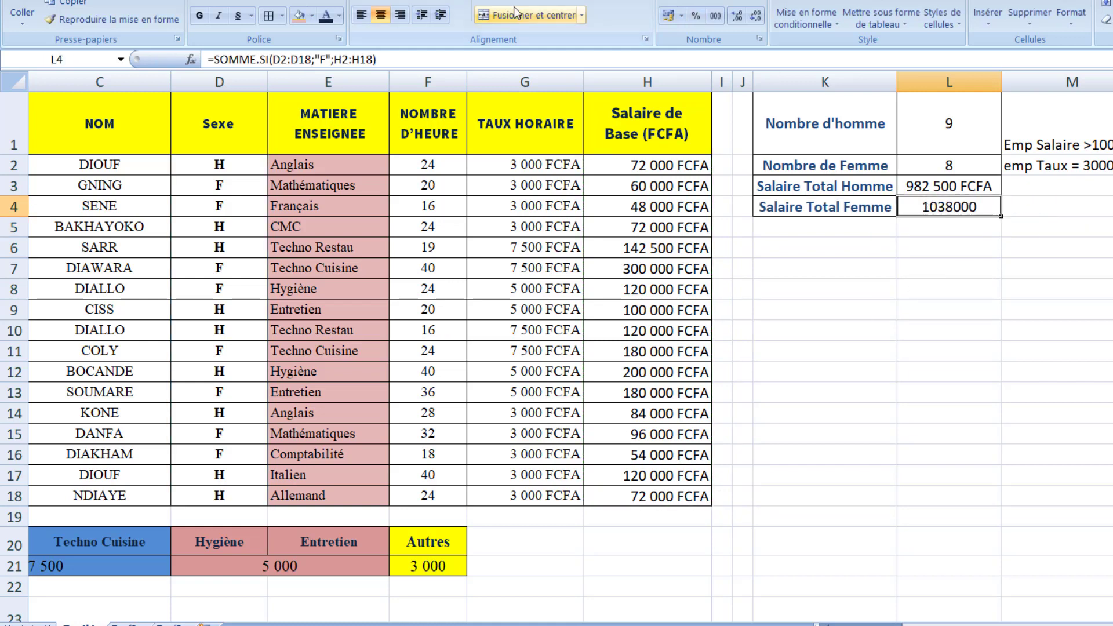
left_click(715, 16)
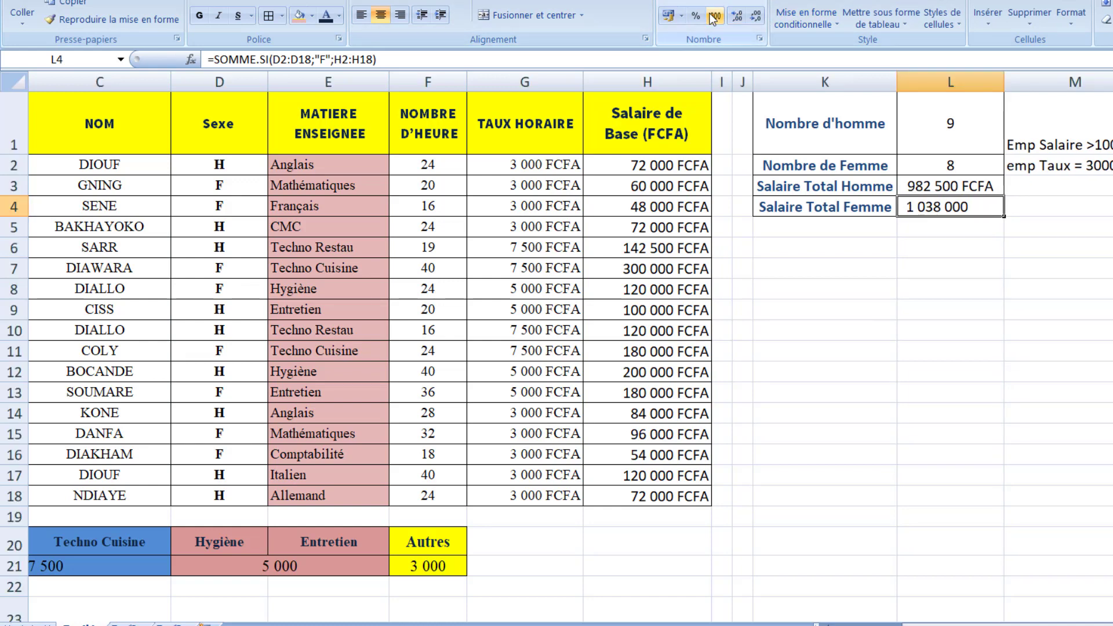
left_click(927, 185)
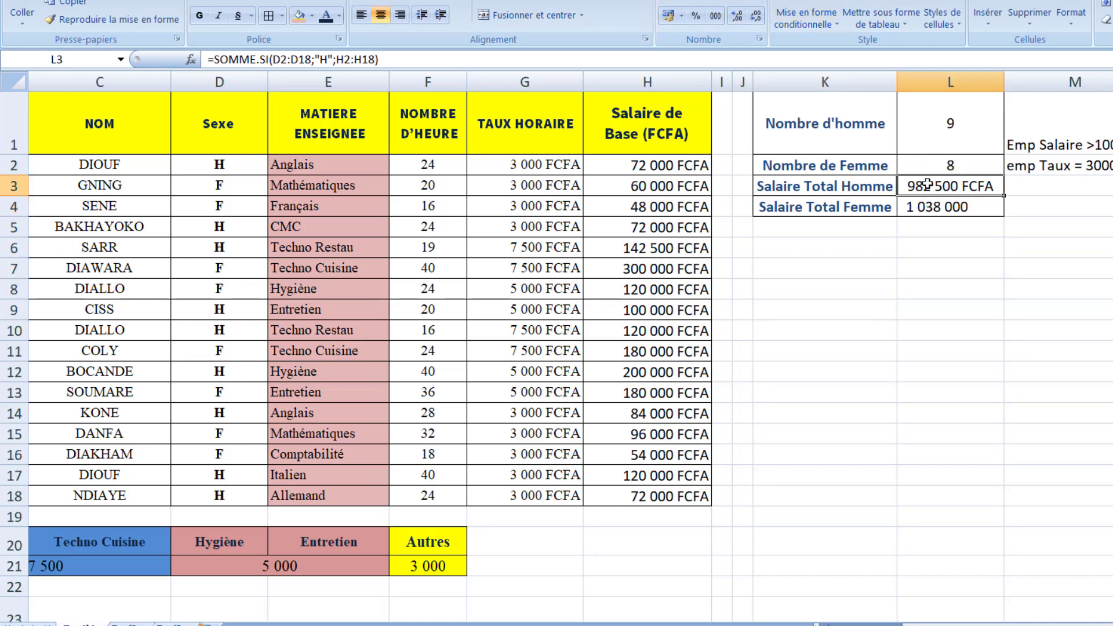
left_click(127, 21)
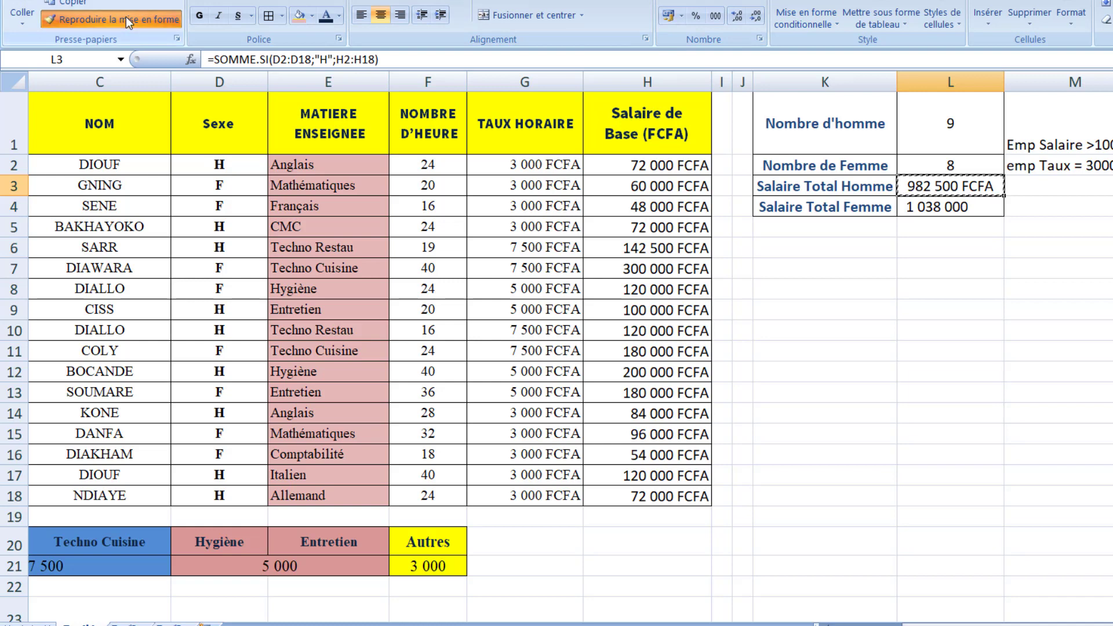
left_click(942, 206)
left_click(1096, 267)
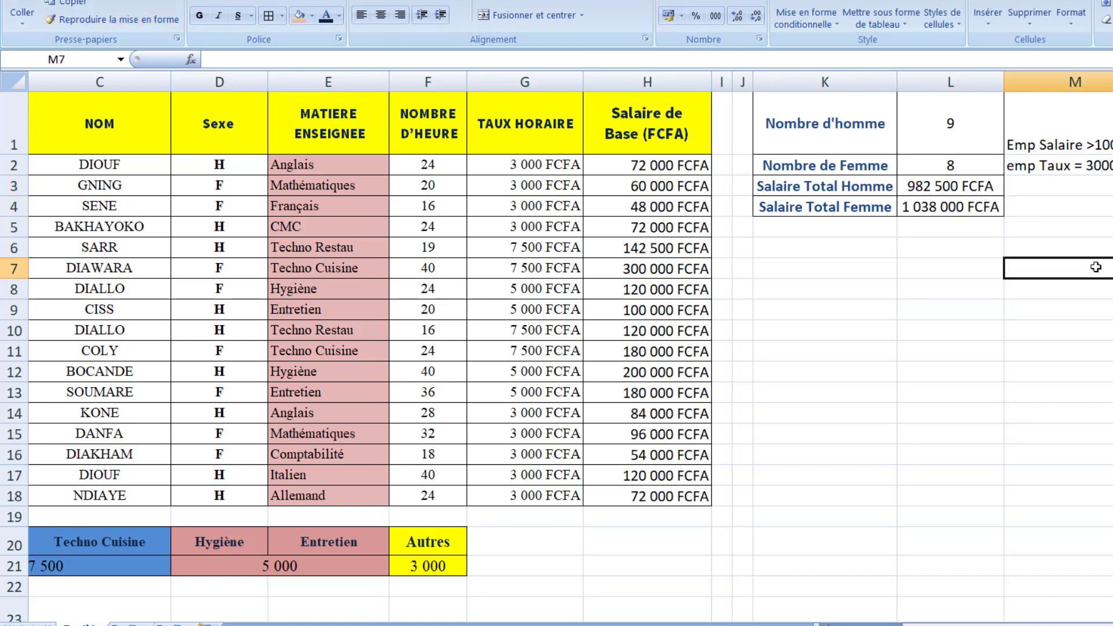